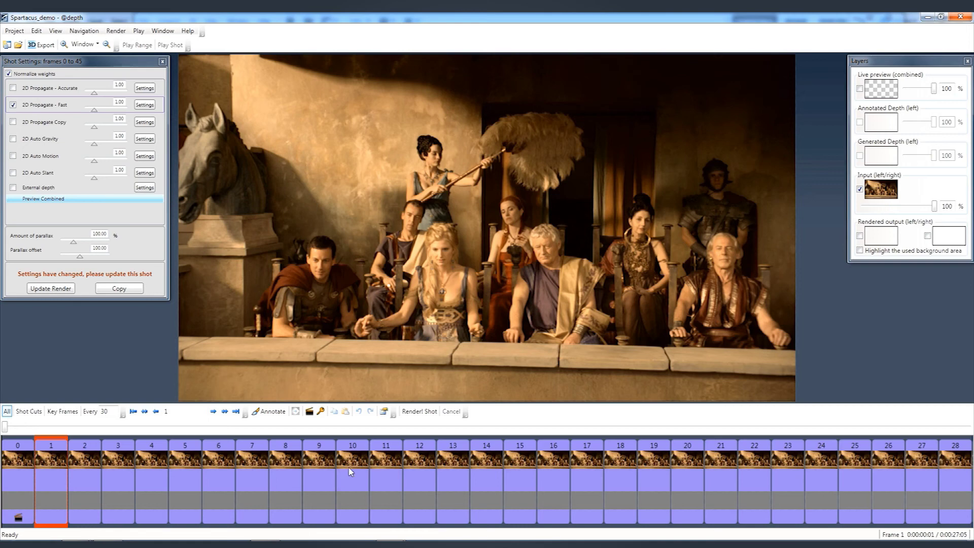
Review the first shot by switching the timeline between shot cuts and all frames and viewing frames 0, 3 and 10.
{"action": "left_click", "coordinate": [17, 452]}
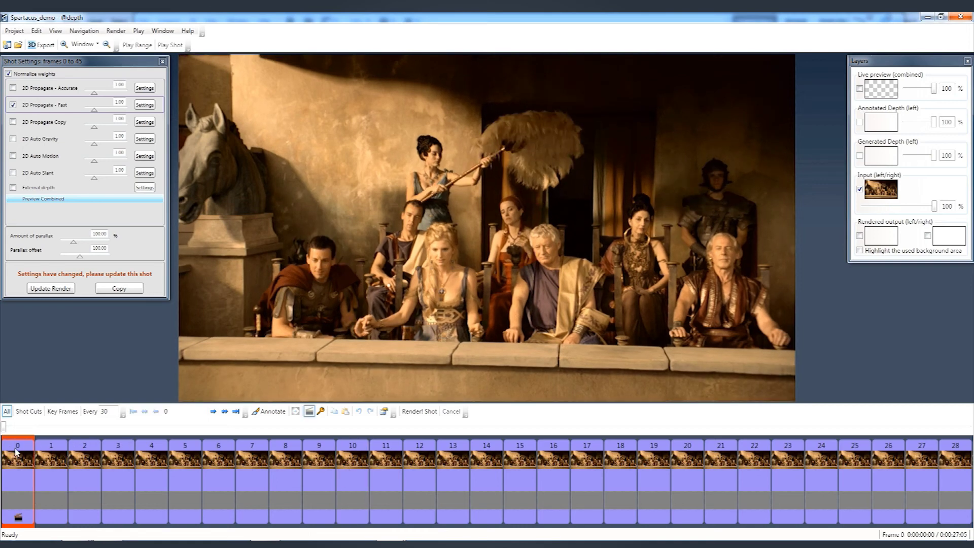
{"action": "left_click", "coordinate": [29, 411]}
{"action": "left_click", "coordinate": [48, 455]}
{"action": "left_click", "coordinate": [19, 447]}
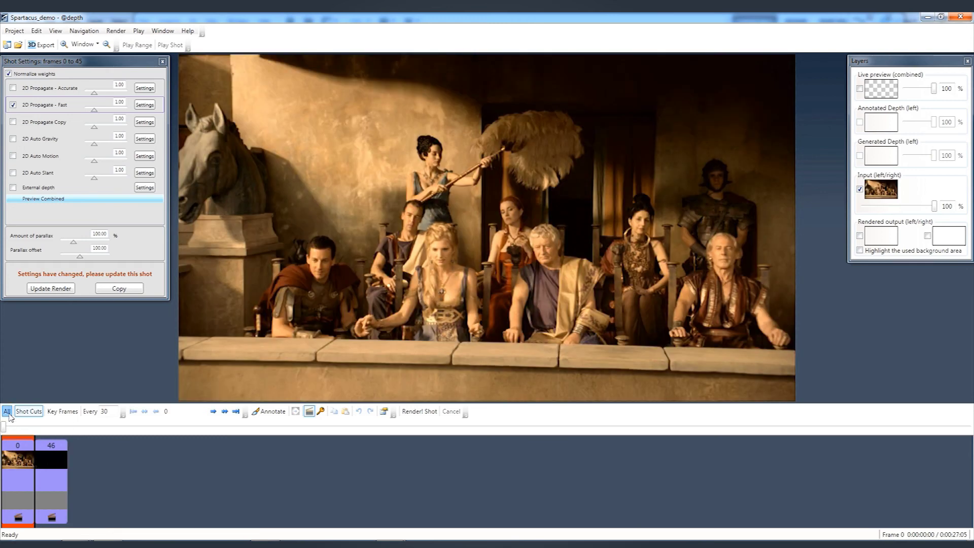
{"action": "left_click", "coordinate": [7, 411]}
{"action": "left_click", "coordinate": [359, 477]}
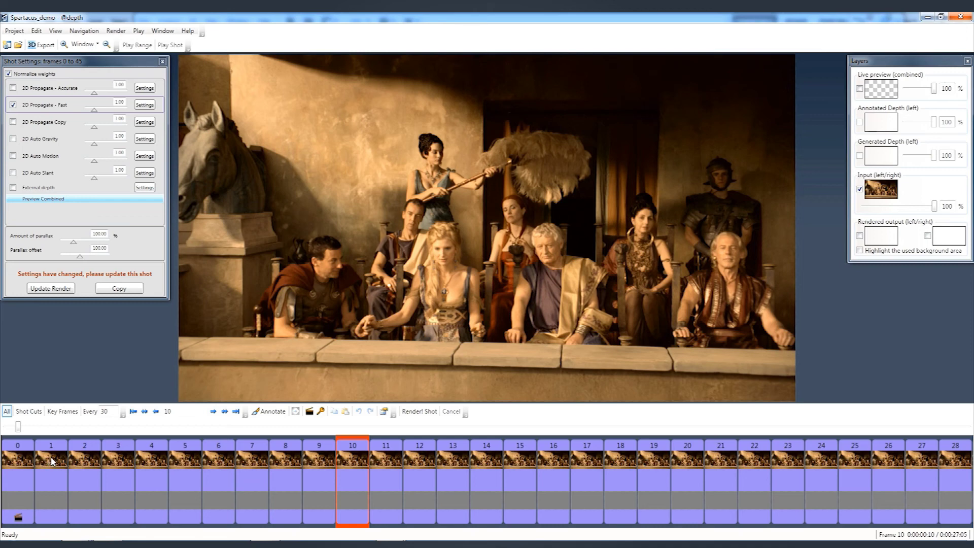
{"action": "left_click", "coordinate": [24, 458]}
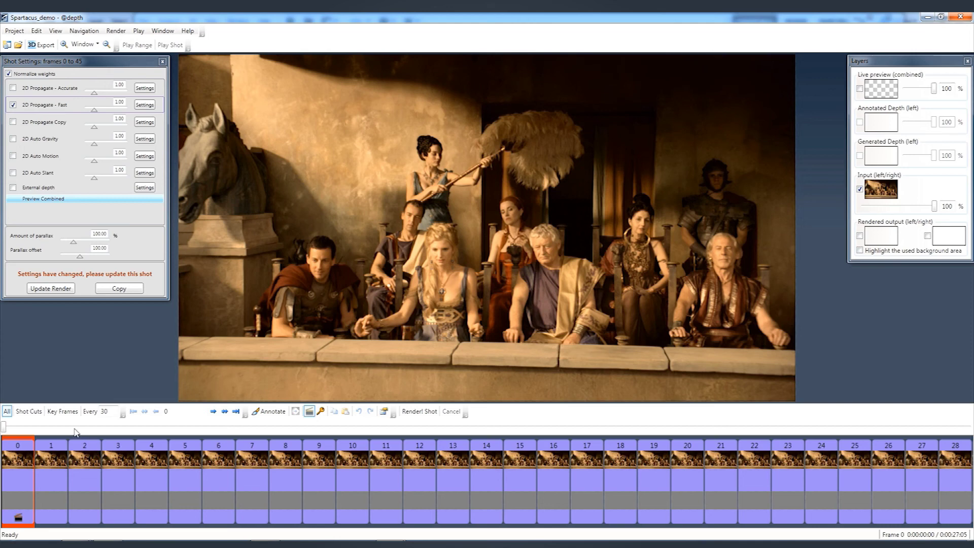
{"action": "left_click", "coordinate": [29, 411]}
{"action": "left_click", "coordinate": [7, 411]}
{"action": "left_click", "coordinate": [354, 461]}
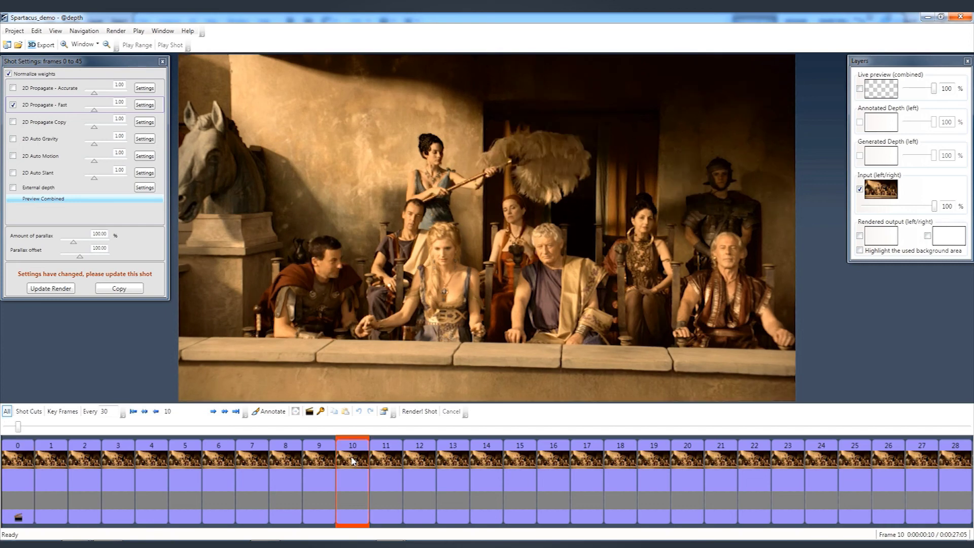
{"action": "left_click", "coordinate": [108, 460]}
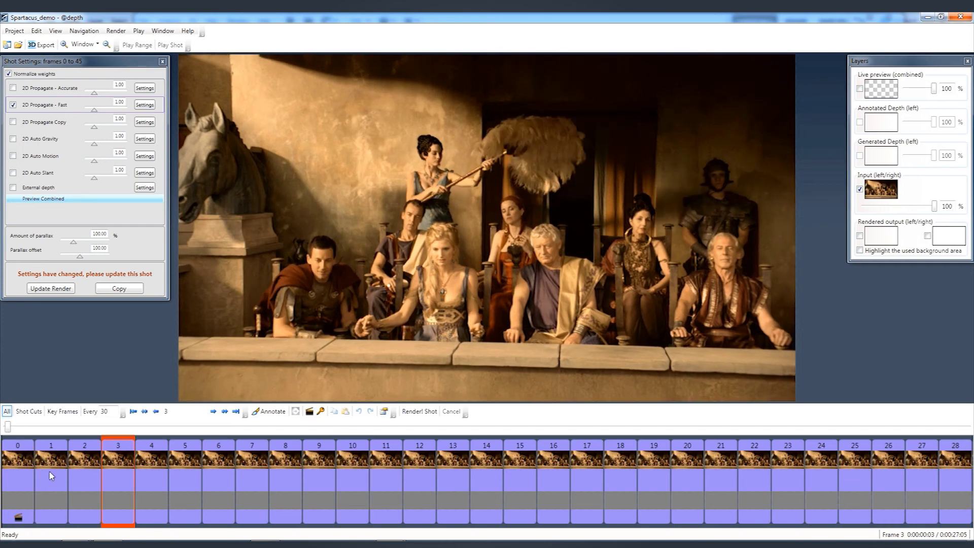
Mark frame 45, the last frame of the first shot, as a key frame.
{"action": "key", "text": "space"}
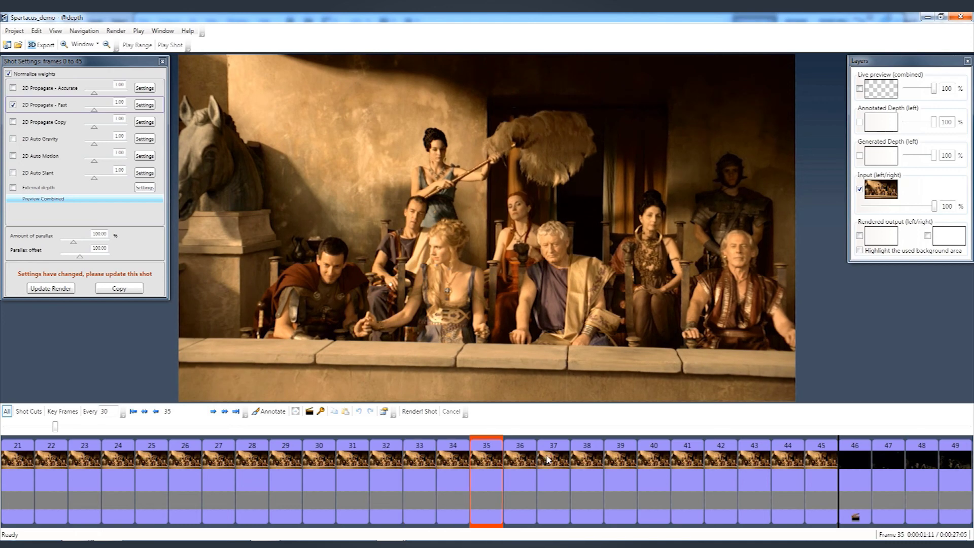
{"action": "left_click", "coordinate": [821, 468]}
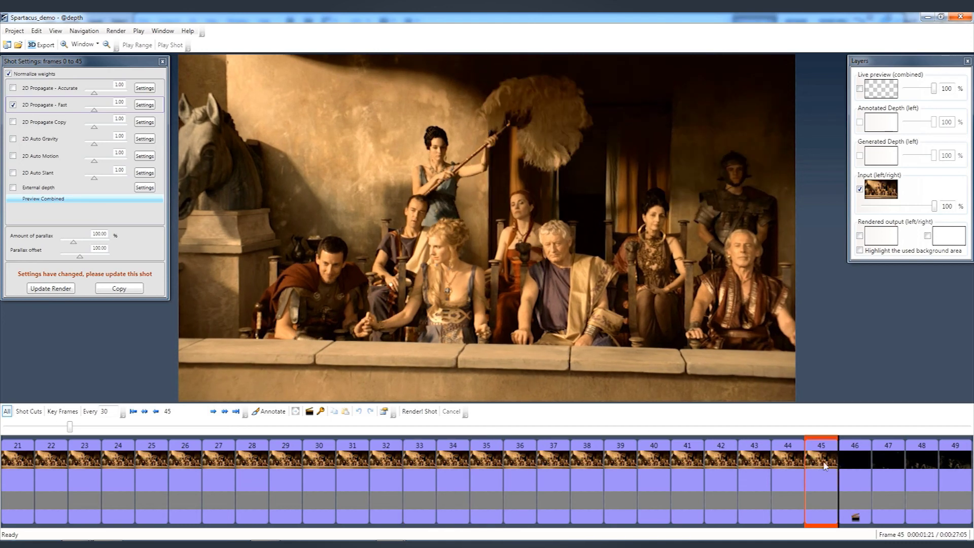
{"action": "left_click", "coordinate": [320, 411]}
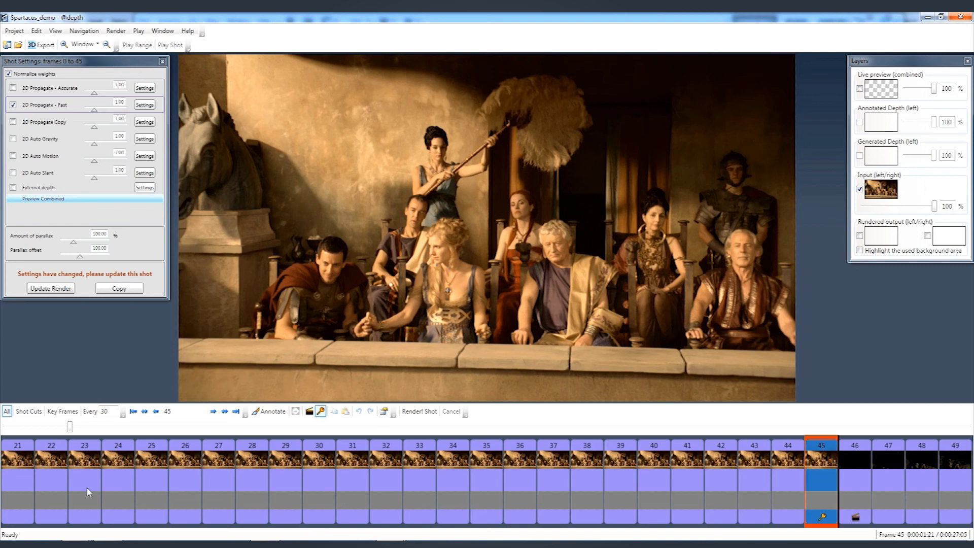
Step back through the shot to frame 0 and mark it as a key frame.
{"action": "left_click", "coordinate": [76, 488]}
{"action": "key", "text": "Left"}
{"action": "key", "text": "Left"}
{"action": "key", "text": "Left"}
{"action": "key", "text": "Left"}
{"action": "key", "text": "Left"}
{"action": "key", "text": "Left"}
{"action": "key", "text": "Left"}
{"action": "key", "text": "Left"}
{"action": "key", "text": "Left"}
{"action": "key", "text": "Left"}
{"action": "key", "text": "Left"}
{"action": "key", "text": "Left"}
{"action": "key", "text": "Left"}
{"action": "key", "text": "Left"}
{"action": "key", "text": "Left"}
{"action": "key", "text": "Left"}
{"action": "key", "text": "Left"}
{"action": "key", "text": "Left"}
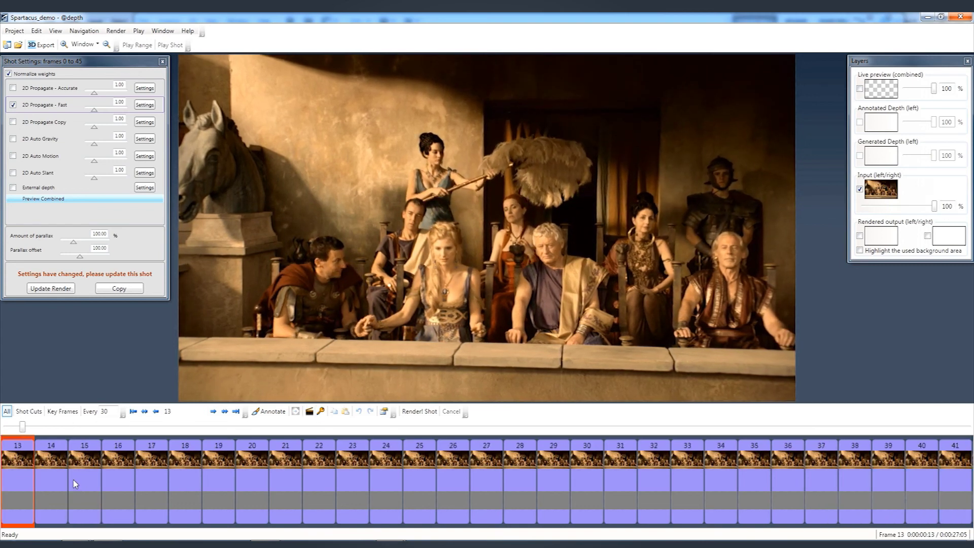
{"action": "key", "text": "Left"}
{"action": "key", "text": "Left"}
{"action": "key", "text": "Left"}
{"action": "key", "text": "Left"}
{"action": "key", "text": "Left"}
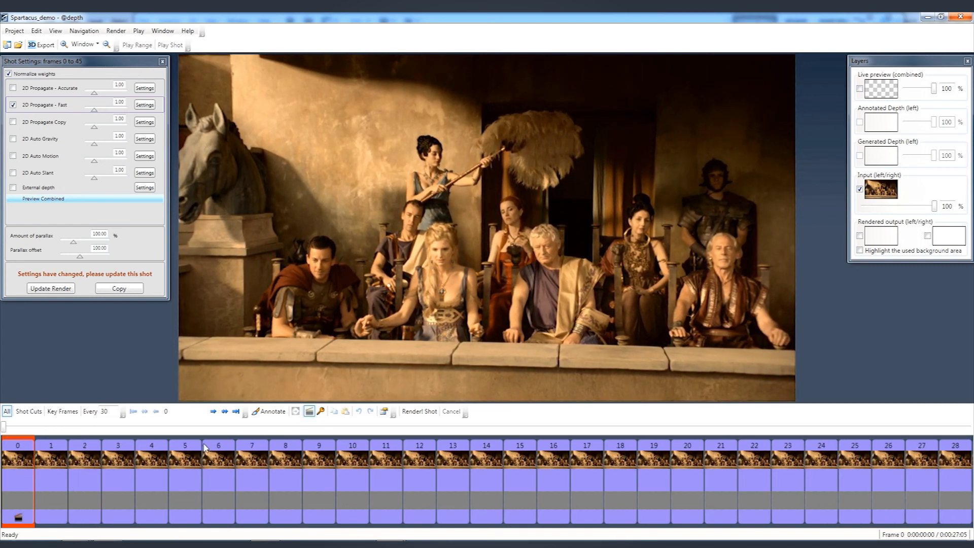
{"action": "left_click", "coordinate": [321, 412]}
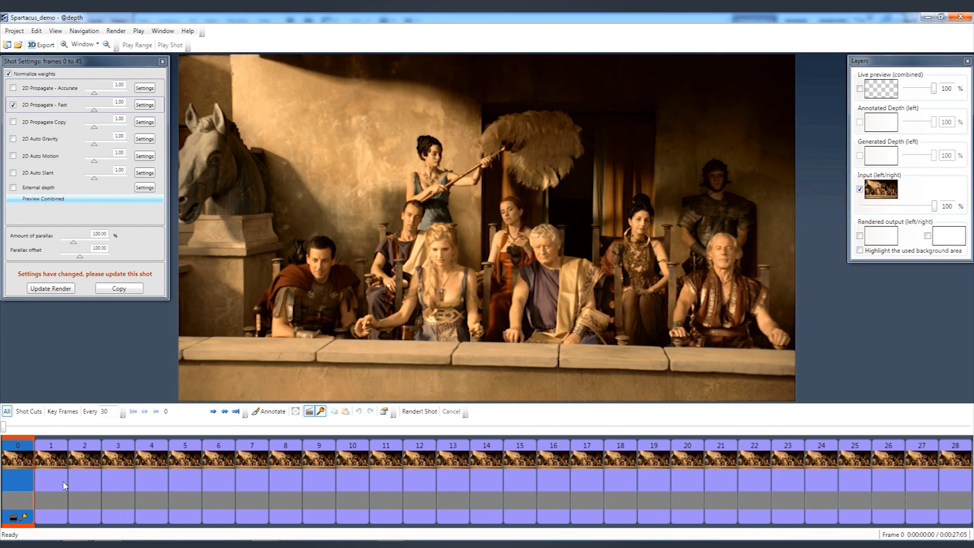
Look through the depth images in the PSD folder and bring up the annotation images in Photoshop.
{"action": "left_click", "coordinate": [174, 503]}
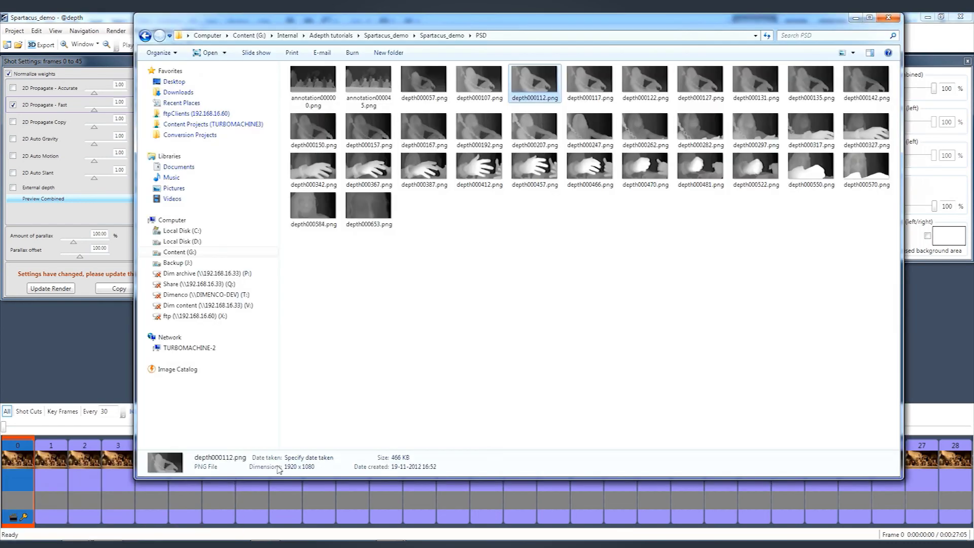
{"action": "left_click", "coordinate": [373, 83]}
{"action": "left_click", "coordinate": [471, 86]}
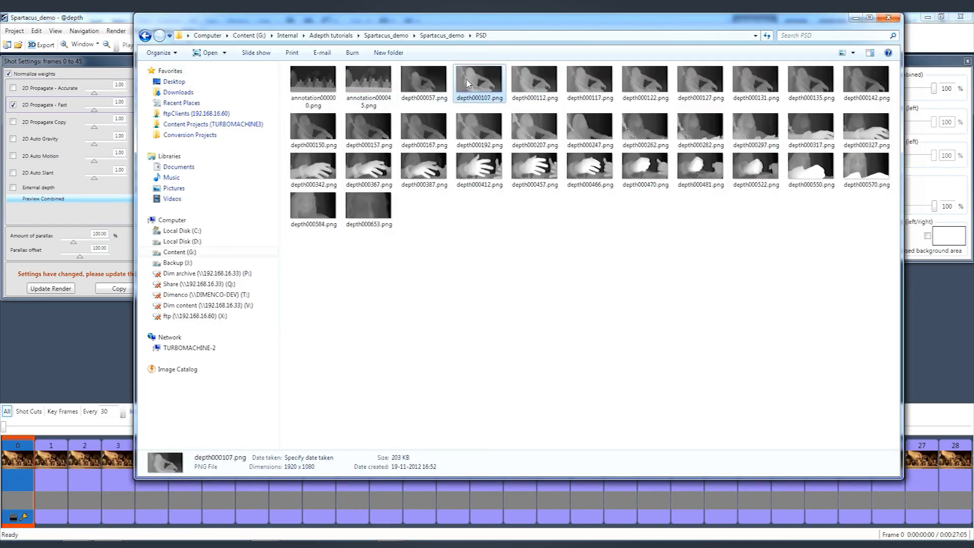
{"action": "left_click", "coordinate": [338, 87]}
{"action": "left_click", "coordinate": [423, 81]}
{"action": "left_click", "coordinate": [478, 81]}
{"action": "left_click", "coordinate": [533, 81]}
{"action": "left_click", "coordinate": [610, 90]}
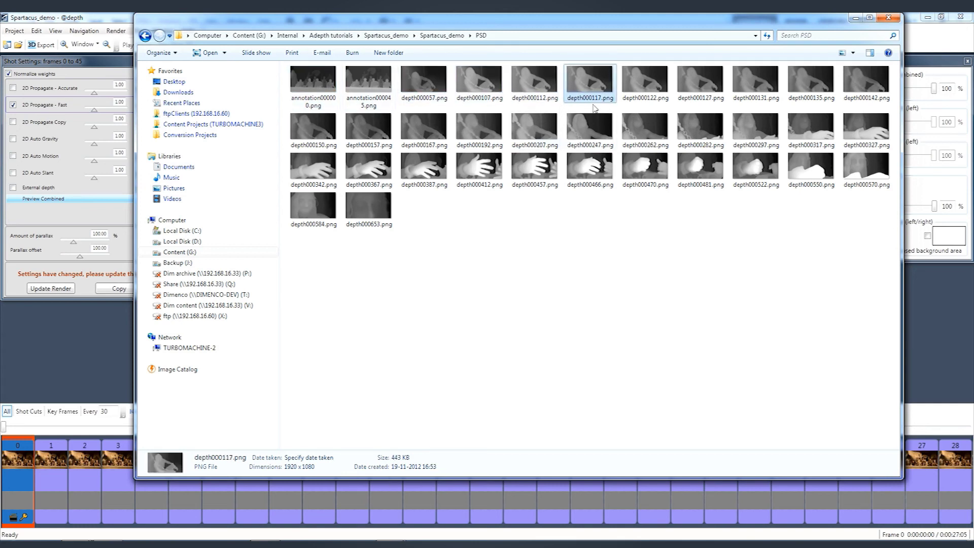
{"action": "left_click", "coordinate": [319, 91]}
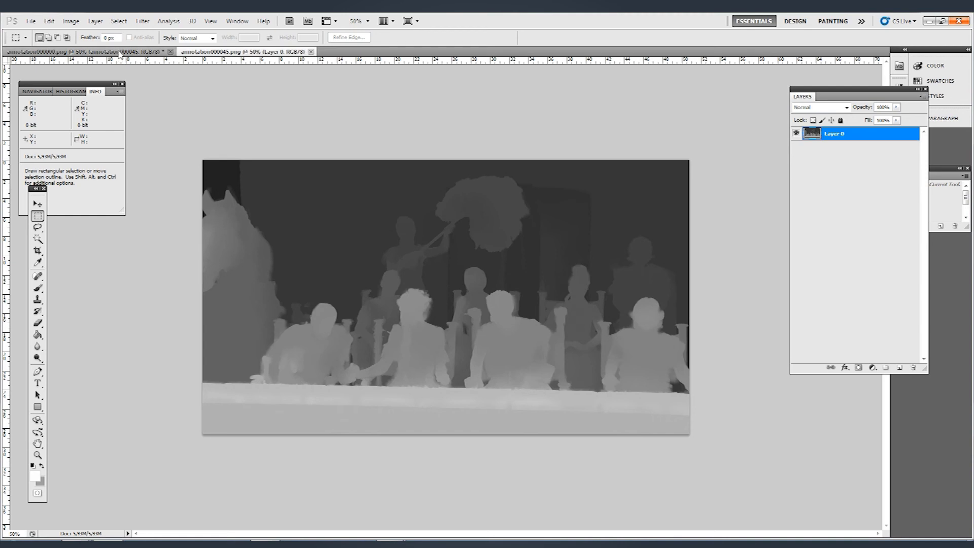
In annotation000000.png, hide the annotation000045 layer and copy the full contents of Layer 0.
{"action": "left_click", "coordinate": [120, 53]}
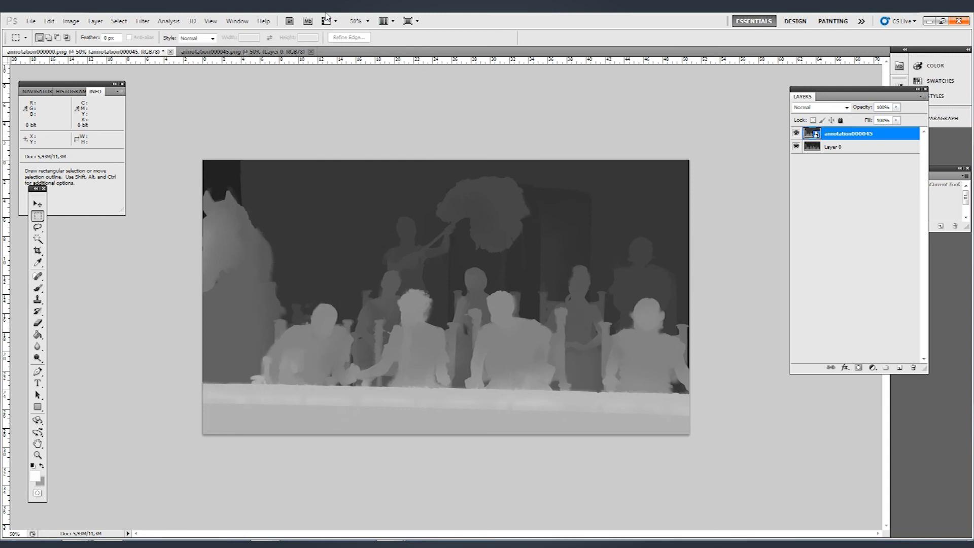
{"action": "left_click", "coordinate": [817, 148]}
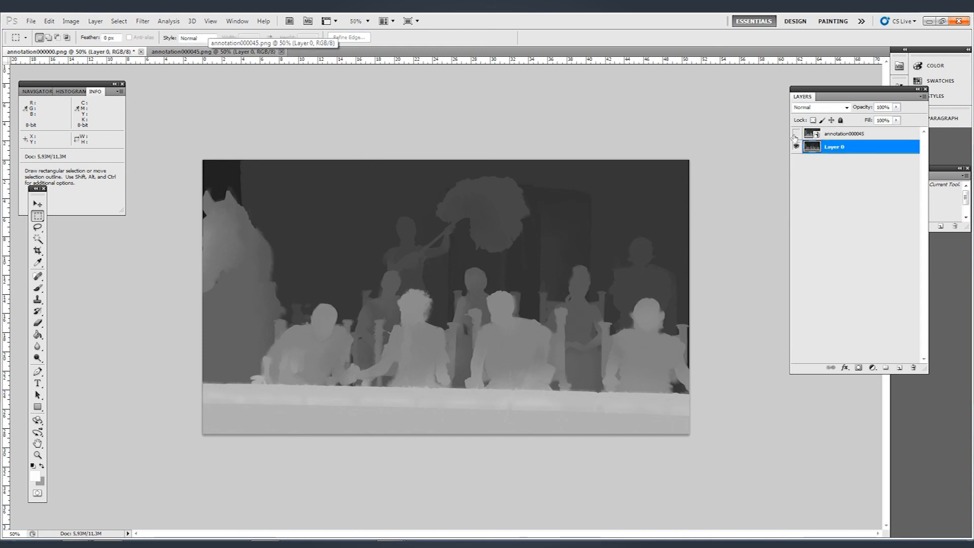
{"action": "left_click", "coordinate": [795, 133]}
{"action": "left_click", "coordinate": [810, 147], "text": "ctrl"}
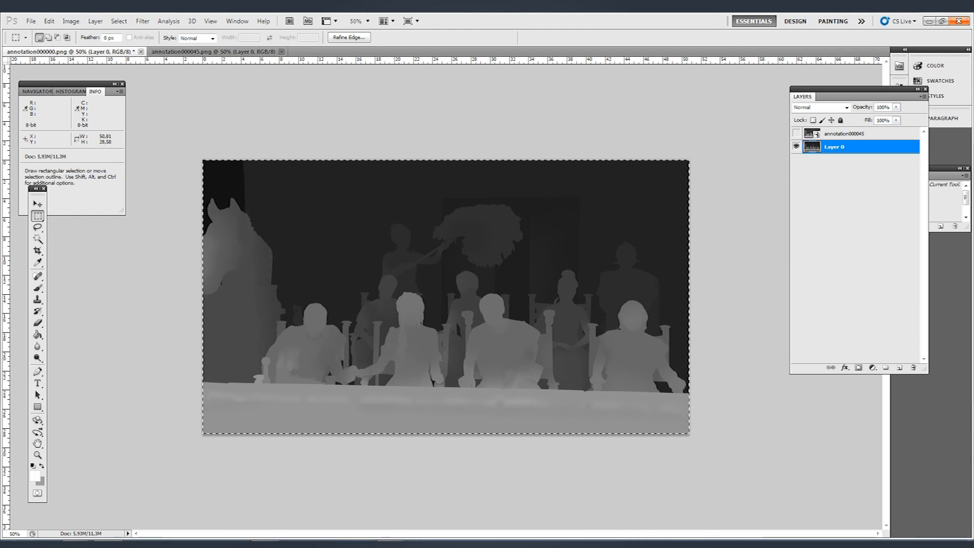
{"action": "mouse_move", "coordinate": [374, 535]}
{"action": "left_click", "coordinate": [362, 507]}
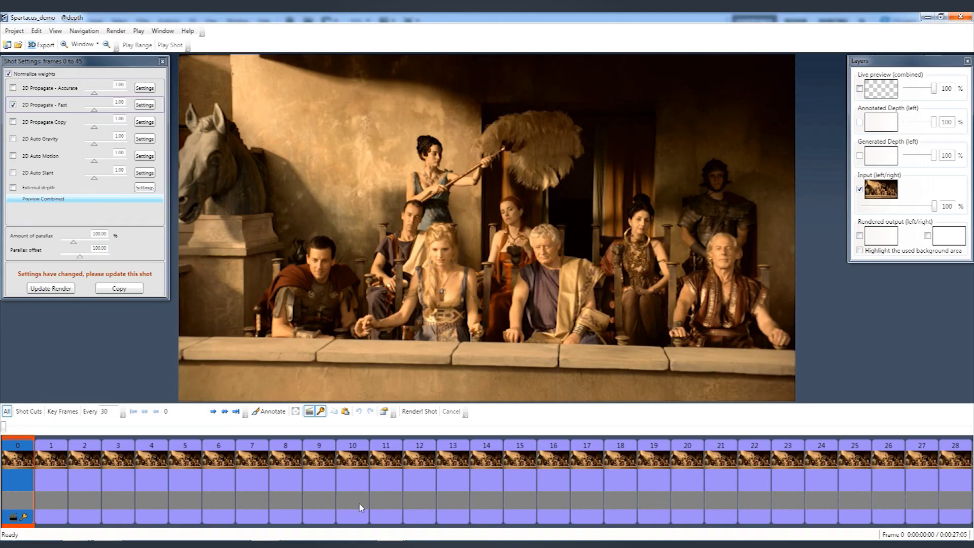
{"action": "right_click", "coordinate": [25, 457]}
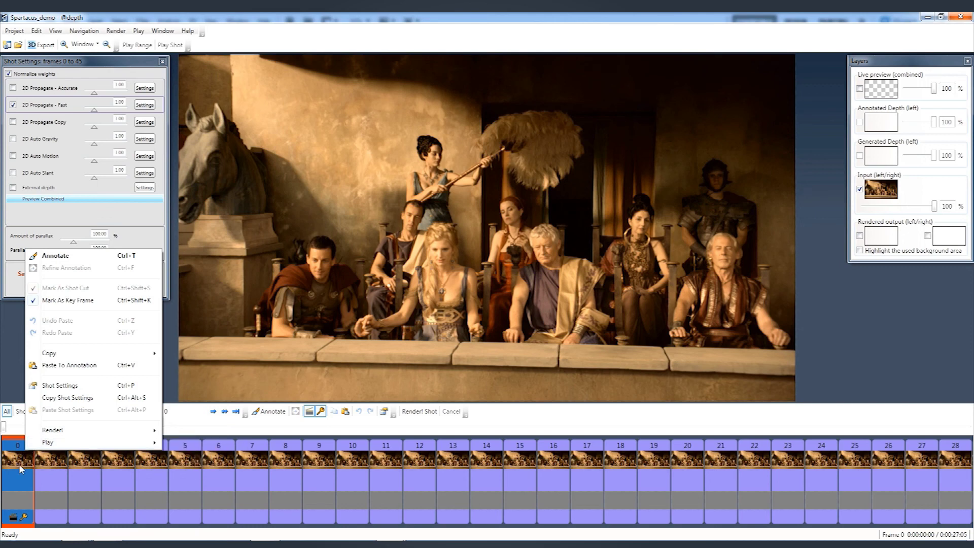
{"action": "left_click", "coordinate": [73, 365]}
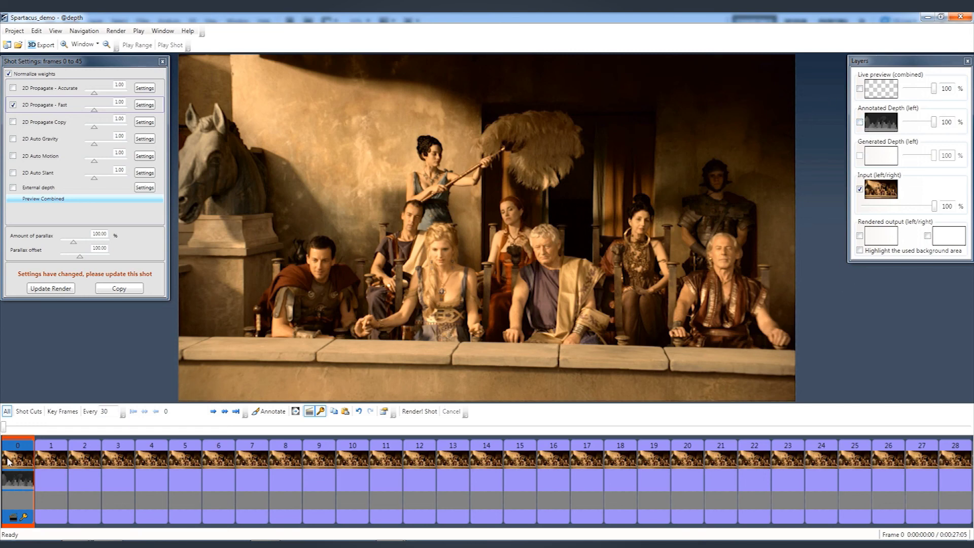
Show the annotated depth layer for frame 0 and move the Layers and Shot Settings windows further inward.
{"action": "left_click_drag", "start_coordinate": [885, 61], "coordinate": [850, 84]}
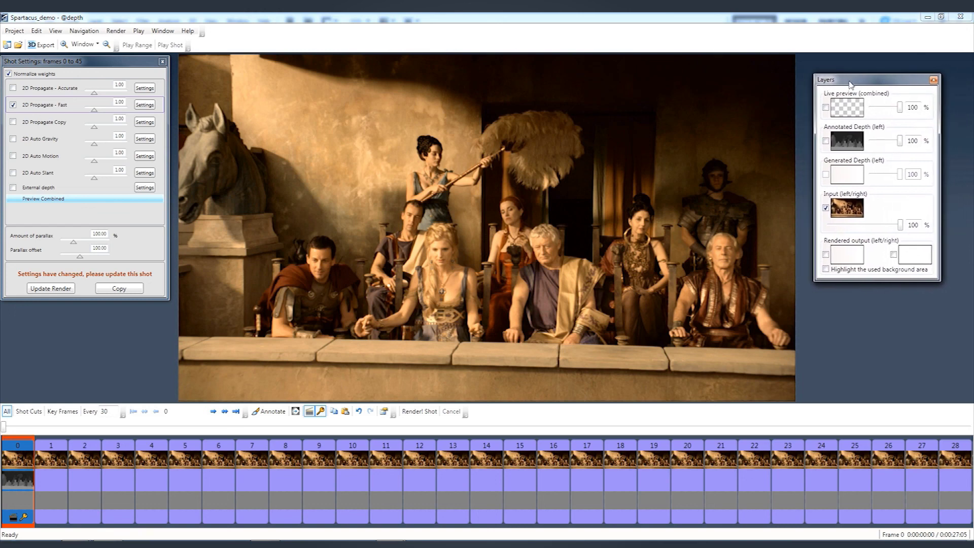
{"action": "left_click", "coordinate": [826, 141]}
{"action": "left_click", "coordinate": [826, 142]}
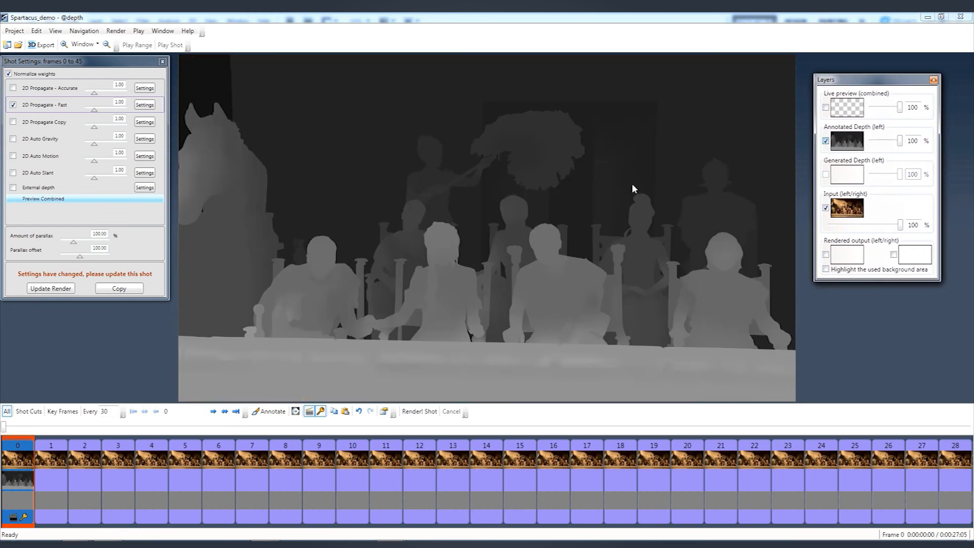
{"action": "left_click", "coordinate": [826, 142]}
{"action": "left_click", "coordinate": [825, 141]}
{"action": "left_click_drag", "start_coordinate": [44, 61], "coordinate": [85, 94]}
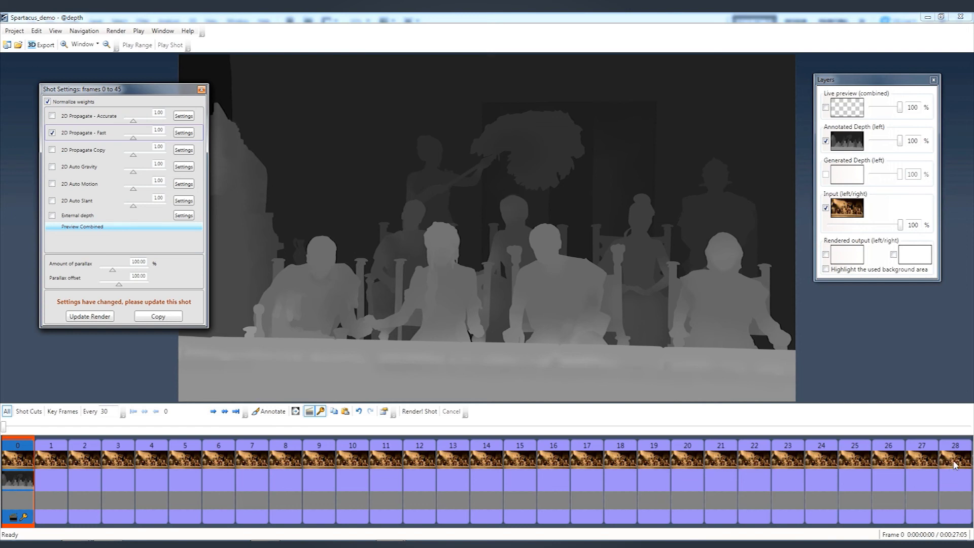
Go to key frame 45 in the timeline.
{"action": "left_click", "coordinate": [103, 412]}
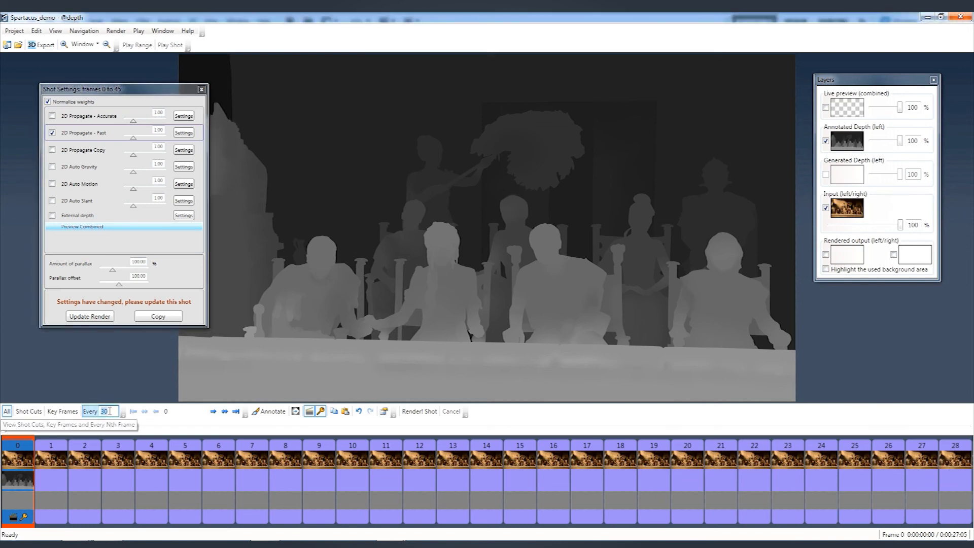
{"action": "left_click", "coordinate": [164, 413]}
{"action": "key", "text": "Return"}
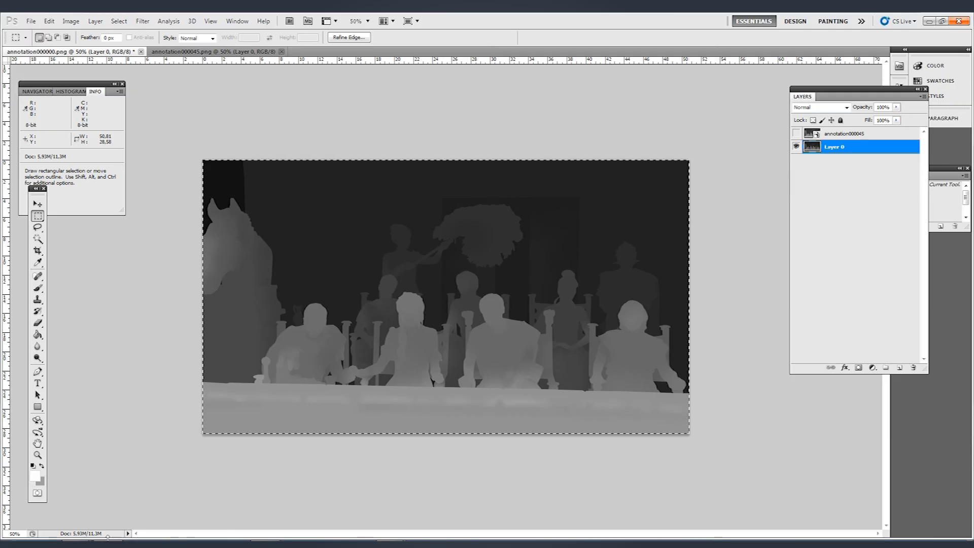
Open annotation000045.png from the PSD folder in Photoshop and copy its entire depth image.
{"action": "mouse_move", "coordinate": [116, 540]}
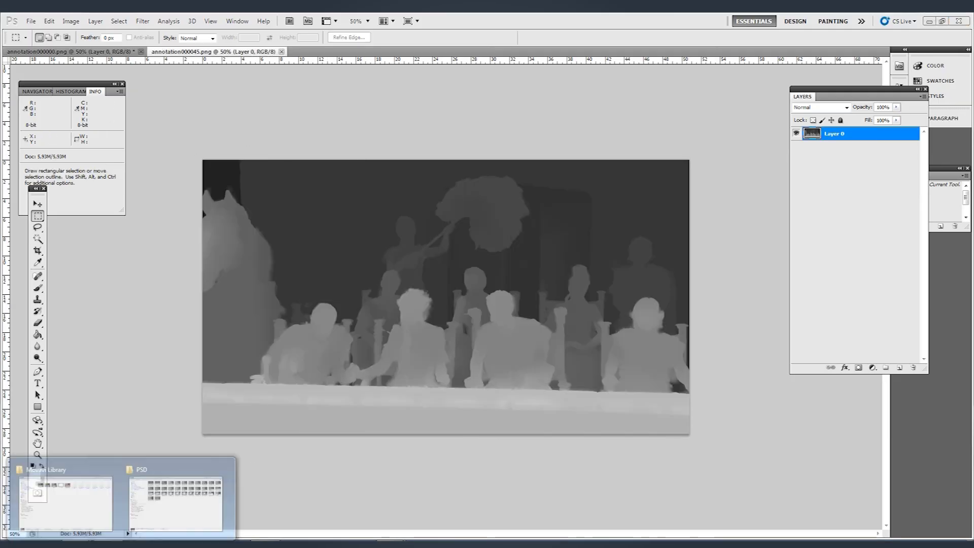
{"action": "left_click", "coordinate": [170, 494]}
{"action": "double_click", "coordinate": [369, 86]}
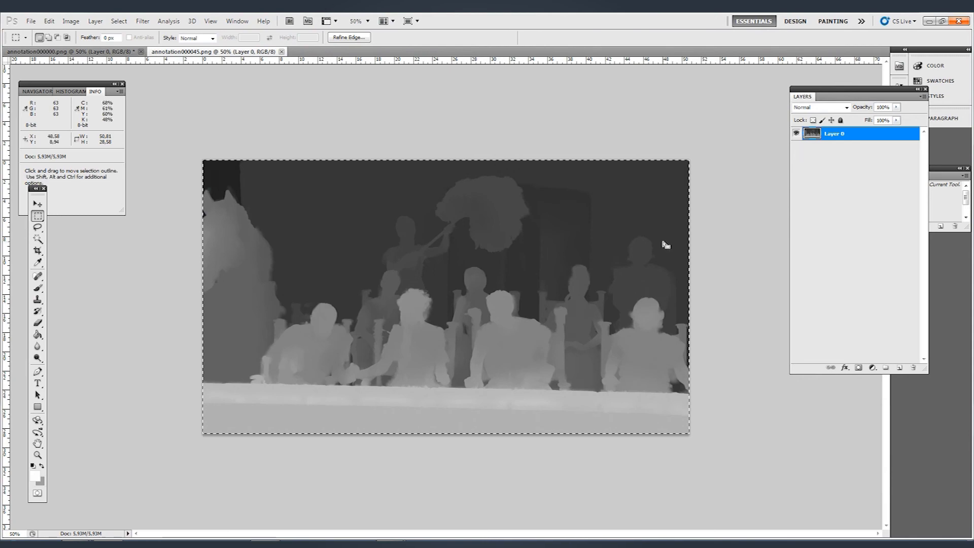
{"action": "mouse_move", "coordinate": [391, 541]}
{"action": "left_click", "coordinate": [368, 487]}
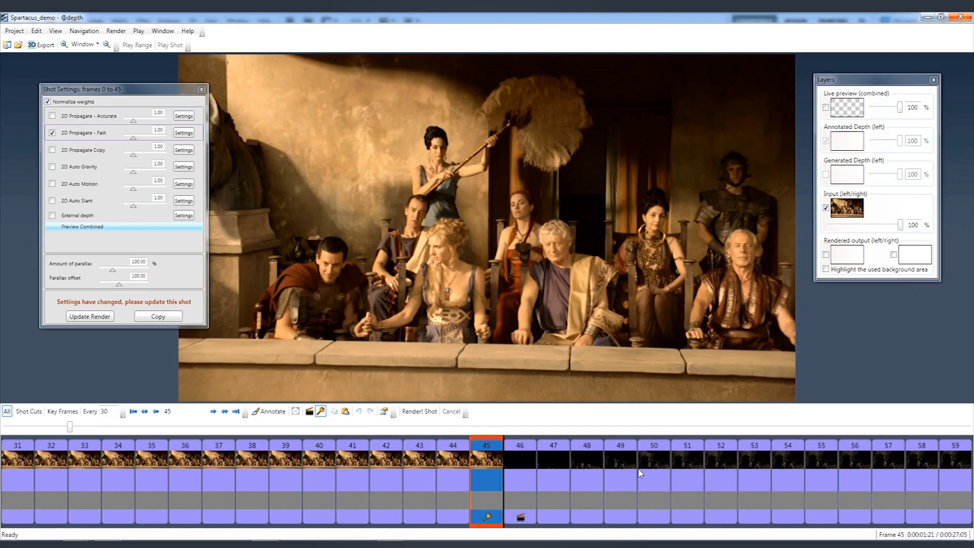
{"action": "right_click", "coordinate": [484, 456]}
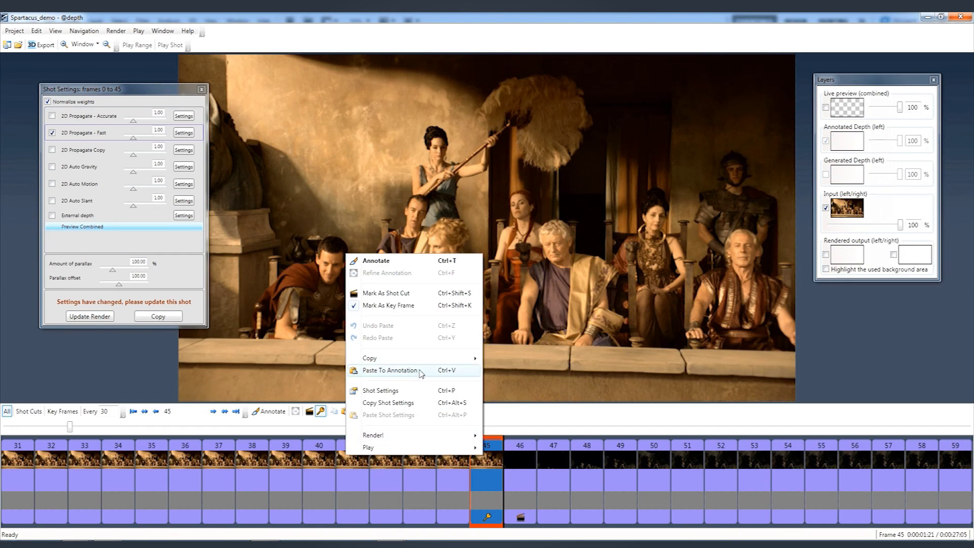
{"action": "left_click", "coordinate": [420, 373]}
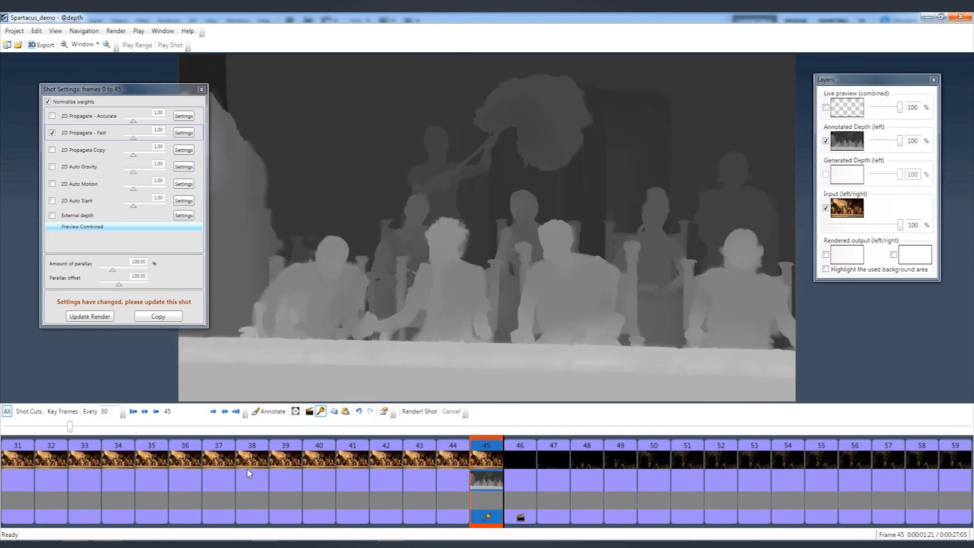
Return to frame 0 and move the Shot Settings window slightly further over the preview.
{"action": "left_click_drag", "start_coordinate": [249, 473], "coordinate": [11, 473]}
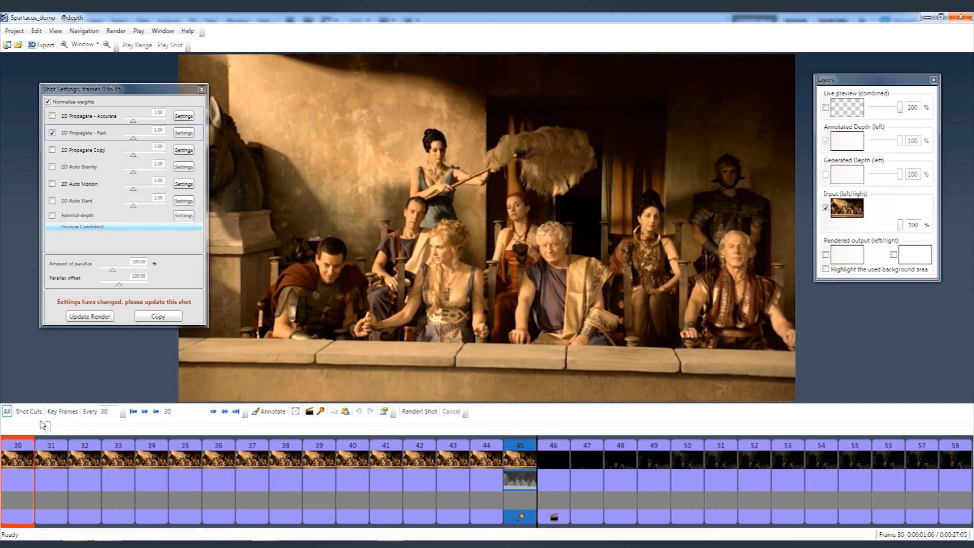
{"action": "left_click_drag", "start_coordinate": [43, 424], "coordinate": [4, 425]}
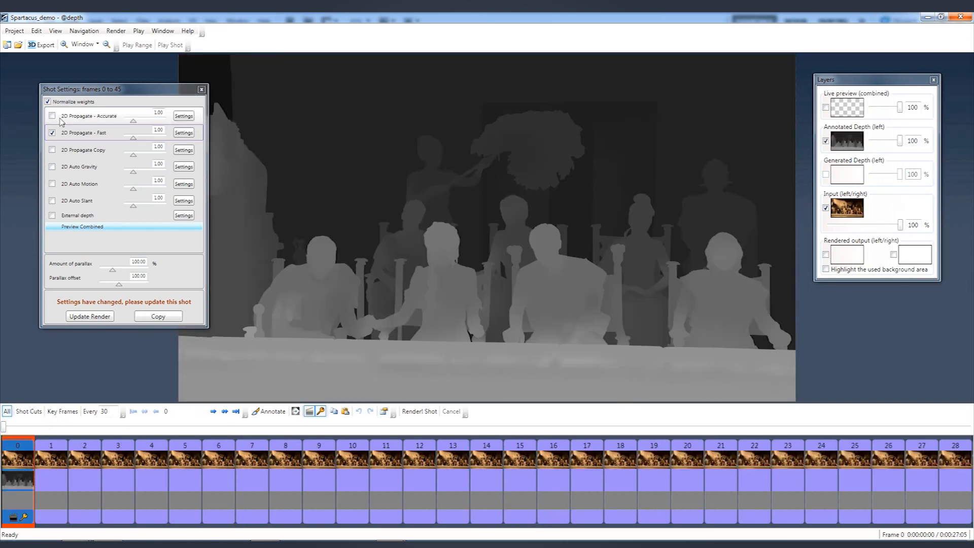
{"action": "left_click_drag", "start_coordinate": [71, 91], "coordinate": [134, 111]}
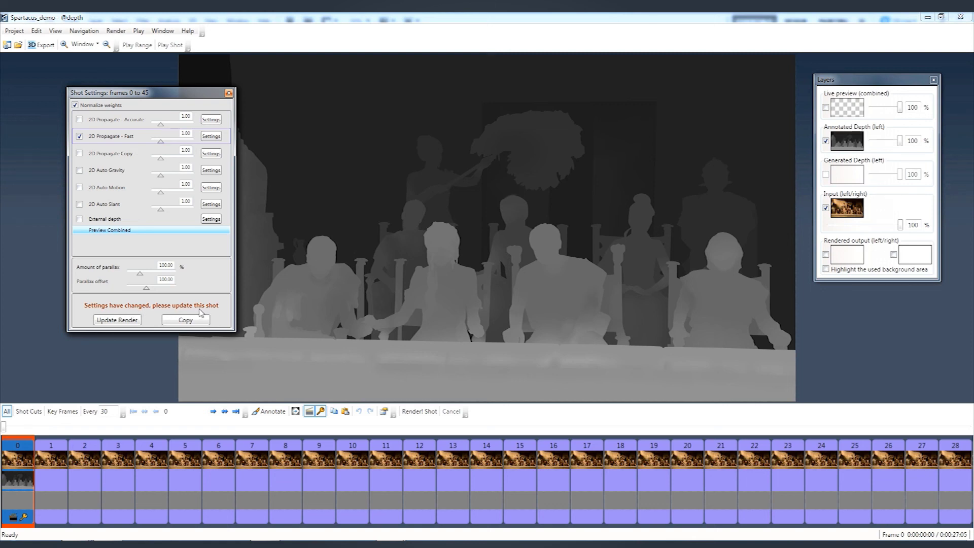
Update the render of the shot covering frames 0 to 45.
{"action": "left_click", "coordinate": [123, 318]}
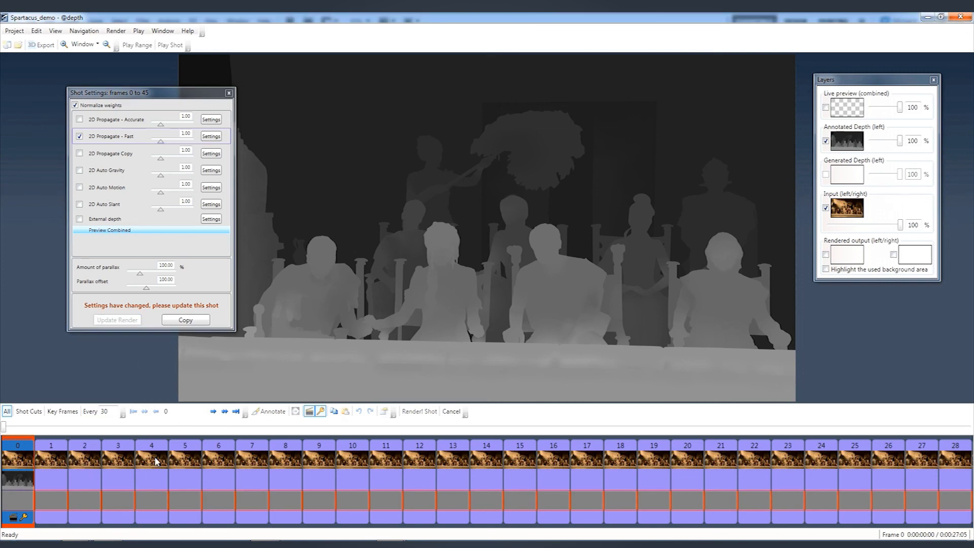
Step through the input frames of the first shot from frame 1 into the start of the second shot.
{"action": "left_click", "coordinate": [54, 467]}
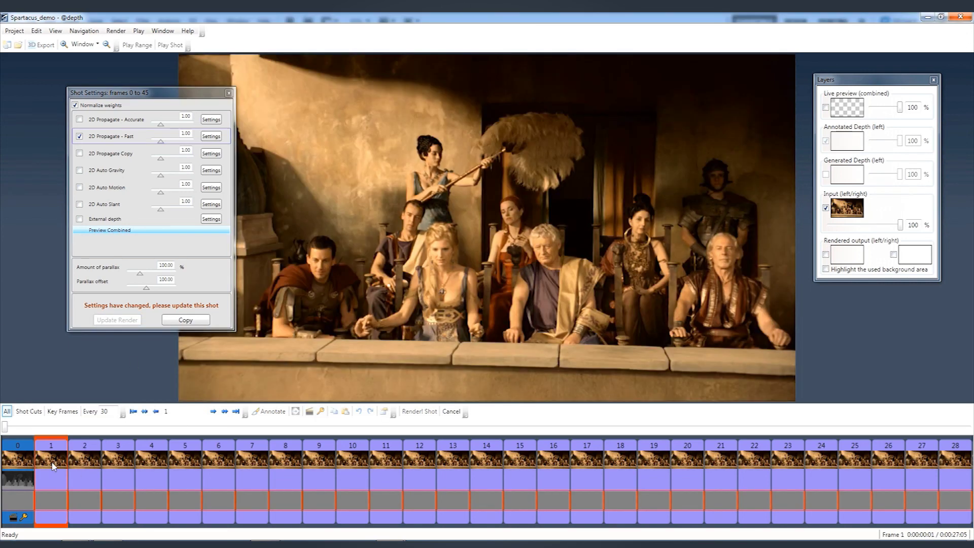
{"action": "key", "text": "Right"}
{"action": "key", "text": "Right"}
{"action": "key", "text": "Right"}
{"action": "key", "text": "Right"}
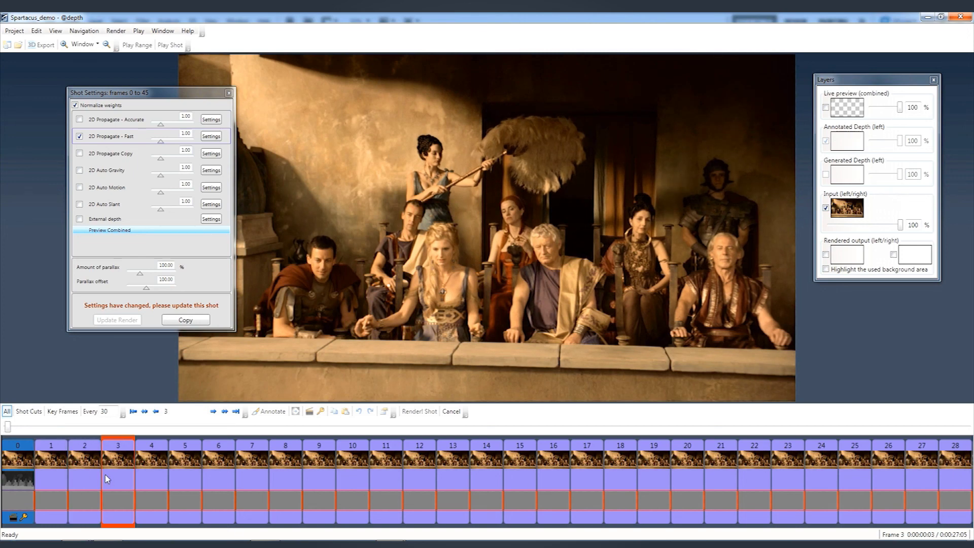
{"action": "key", "text": "Right"}
{"action": "key", "text": "Right"}
{"action": "key", "text": "Right"}
{"action": "key", "text": "Right"}
{"action": "key", "text": "Right"}
{"action": "key", "text": "Right"}
{"action": "key", "text": "Right"}
{"action": "key", "text": "Right"}
{"action": "key", "text": "Right"}
{"action": "key", "text": "Right"}
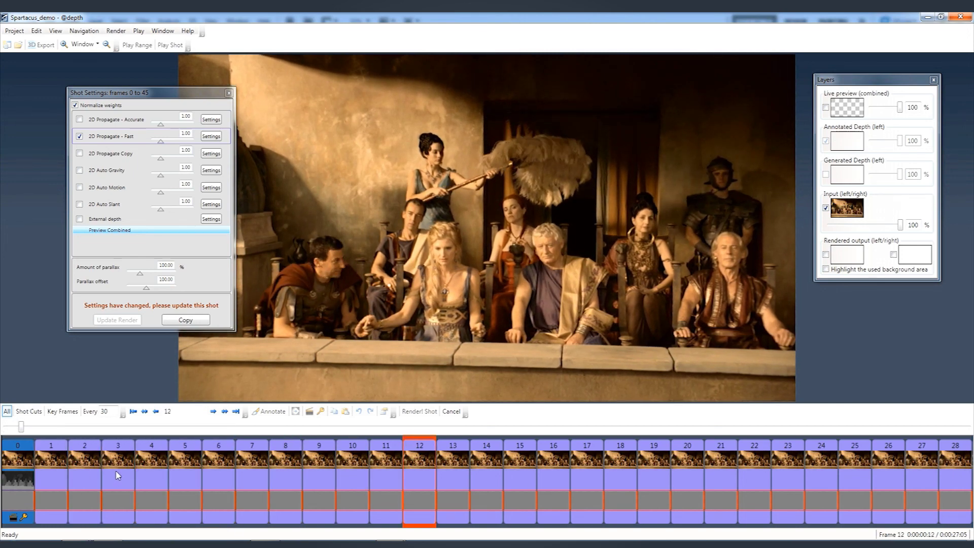
{"action": "key", "text": "Right"}
{"action": "key", "text": "Right"}
{"action": "key", "text": "Right"}
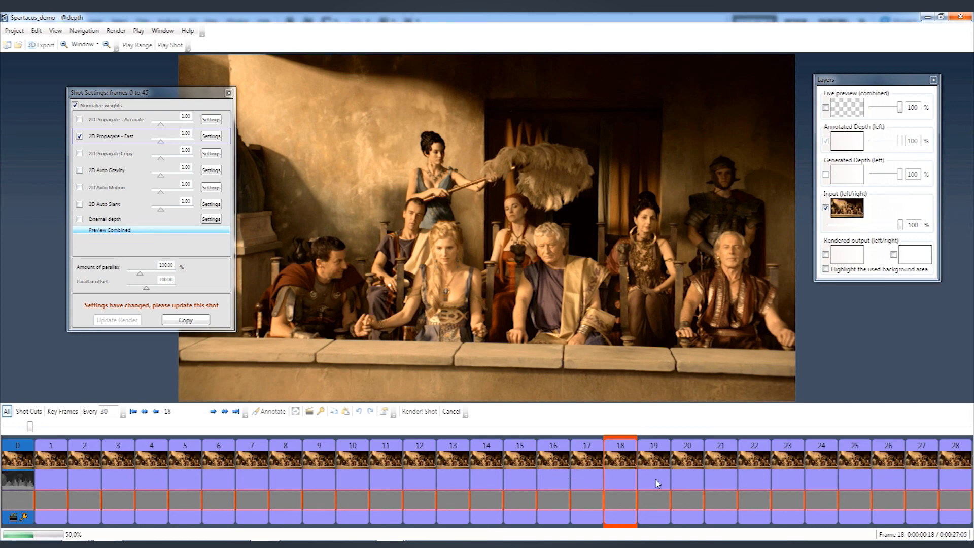
{"action": "key", "text": "Right"}
{"action": "key", "text": "Right"}
{"action": "key", "text": "Right"}
{"action": "key", "text": "Right"}
{"action": "key", "text": "Right"}
{"action": "key", "text": "Right"}
{"action": "key", "text": "Right"}
{"action": "key", "text": "Right"}
{"action": "key", "text": "Right"}
{"action": "key", "text": "Right"}
{"action": "key", "text": "Right"}
{"action": "key", "text": "Right"}
{"action": "key", "text": "Right"}
{"action": "key", "text": "Right"}
{"action": "key", "text": "Right"}
{"action": "key", "text": "Right"}
{"action": "key", "text": "Right"}
{"action": "key", "text": "Right"}
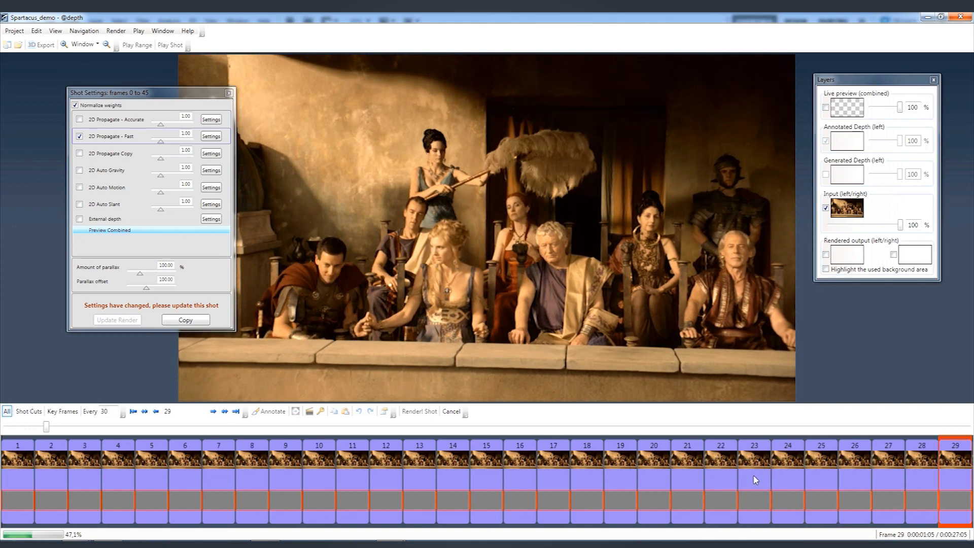
{"action": "key", "text": "Right"}
{"action": "key", "text": "Right"}
{"action": "key", "text": "Right"}
{"action": "key", "text": "Right"}
{"action": "key", "text": "Right"}
{"action": "key", "text": "Right"}
{"action": "key", "text": "Right"}
{"action": "key", "text": "Right"}
{"action": "key", "text": "Right"}
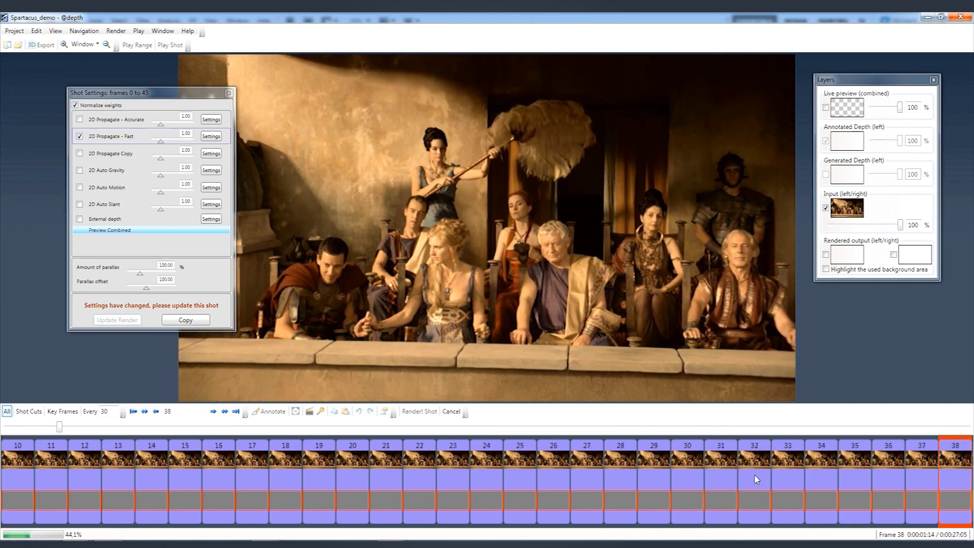
{"action": "key", "text": "Right"}
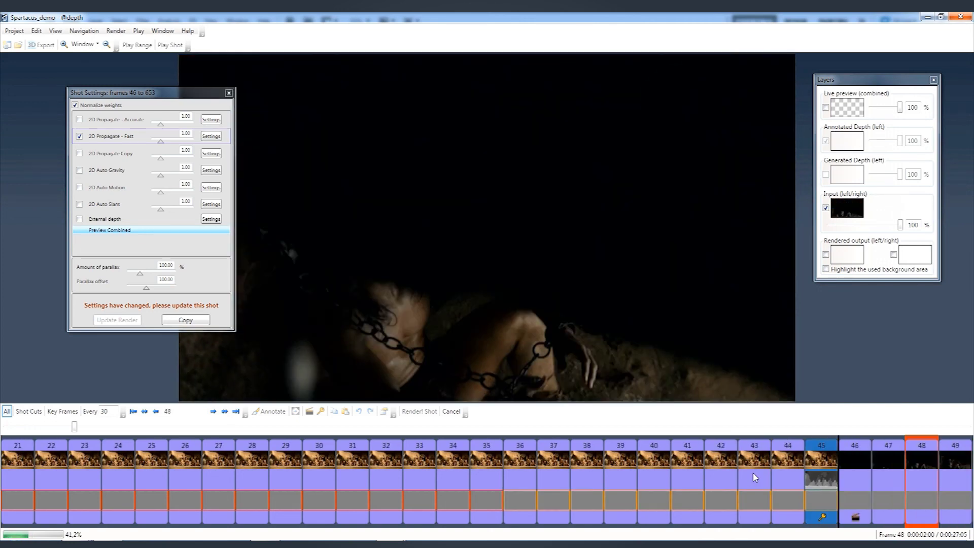
Go back into the first shot and examine the generated depth maps across its frames, including 22, 35 and 42.
{"action": "key", "text": "Left"}
{"action": "key", "text": "Left"}
{"action": "key", "text": "Left"}
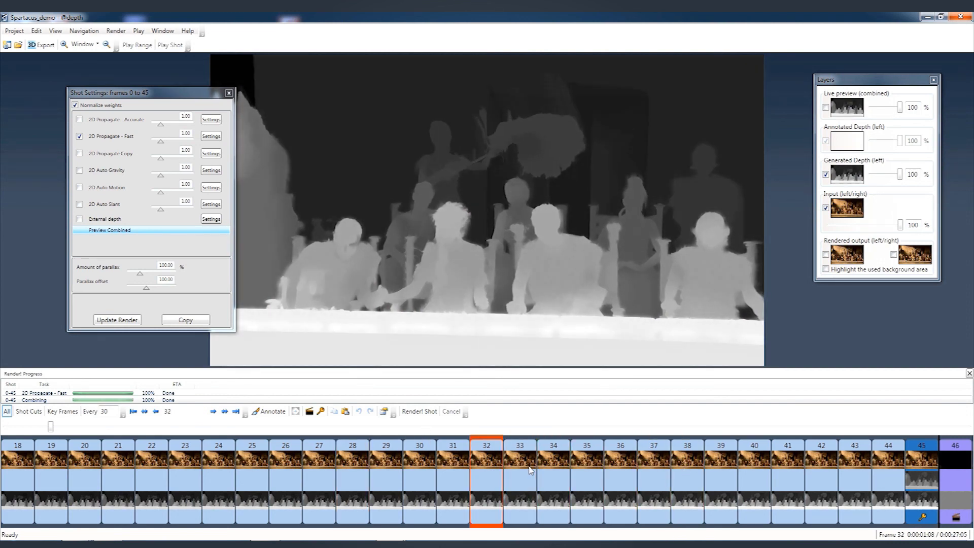
{"action": "key", "text": "Left"}
{"action": "key", "text": "Left"}
{"action": "key", "text": "Left"}
{"action": "key", "text": "Left"}
{"action": "key", "text": "Left"}
{"action": "key", "text": "Left"}
{"action": "key", "text": "Left"}
{"action": "key", "text": "Left"}
{"action": "key", "text": "Left"}
{"action": "key", "text": "Left"}
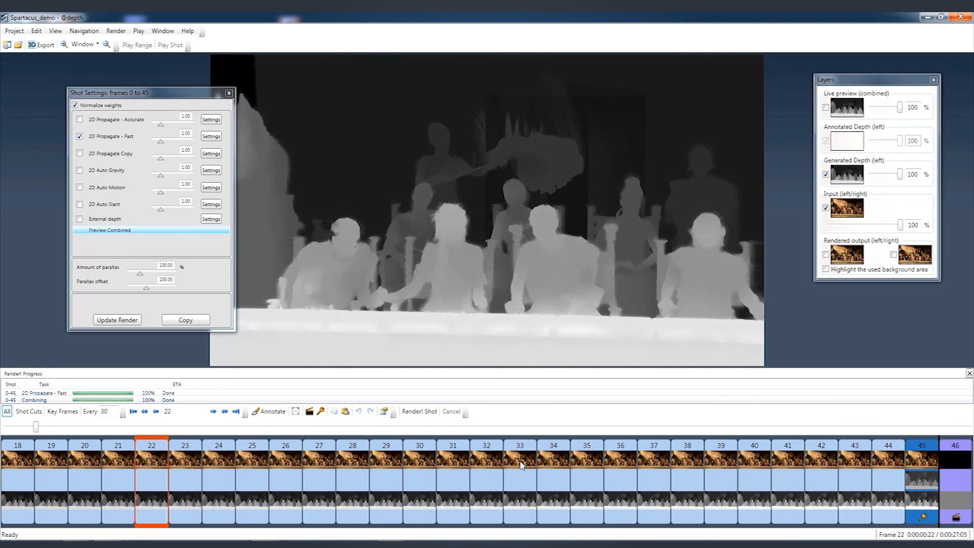
{"action": "key", "text": "Left"}
{"action": "key", "text": "Left"}
{"action": "key", "text": "Right"}
{"action": "key", "text": "Right"}
{"action": "key", "text": "Right"}
{"action": "key", "text": "Right"}
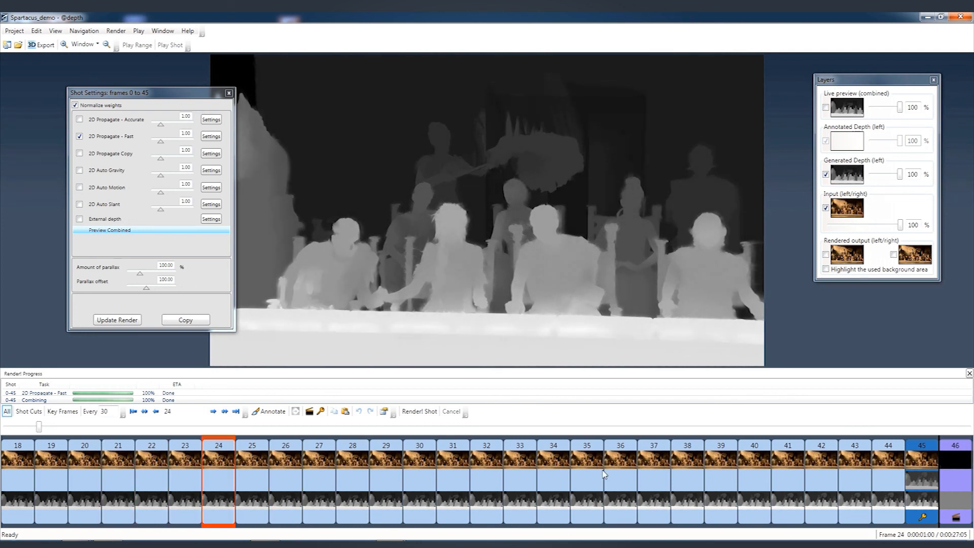
{"action": "left_click", "coordinate": [603, 475]}
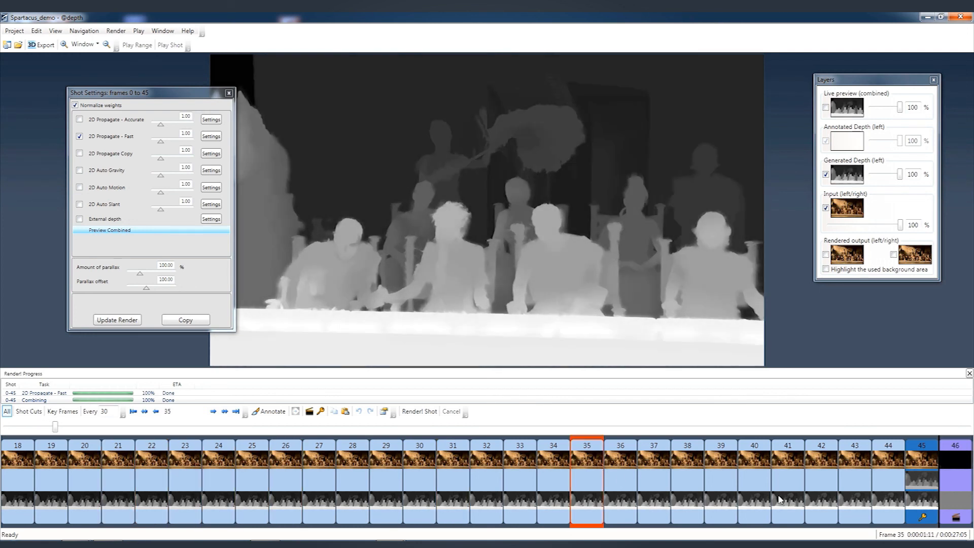
{"action": "left_click", "coordinate": [729, 483]}
{"action": "left_click", "coordinate": [825, 479]}
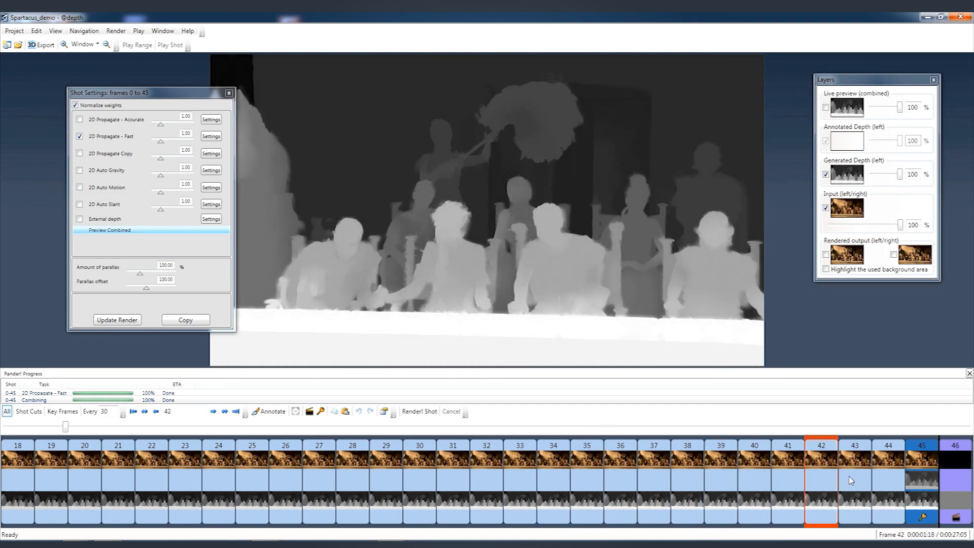
View frame 50 of the second shot, return to frames 44 and 29, and move the Shot Settings window slightly further over the preview.
{"action": "left_click", "coordinate": [950, 471]}
{"action": "left_click", "coordinate": [949, 474]}
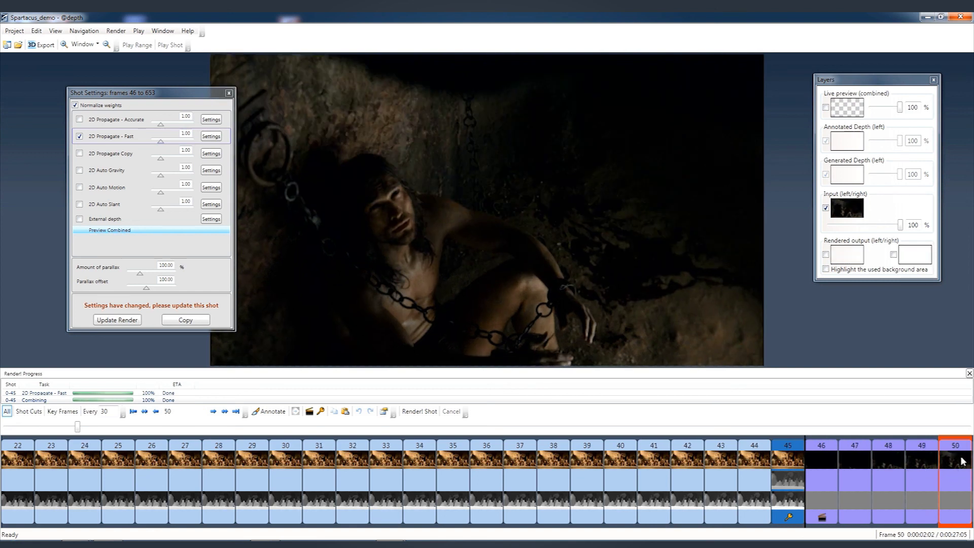
{"action": "left_click", "coordinate": [766, 469]}
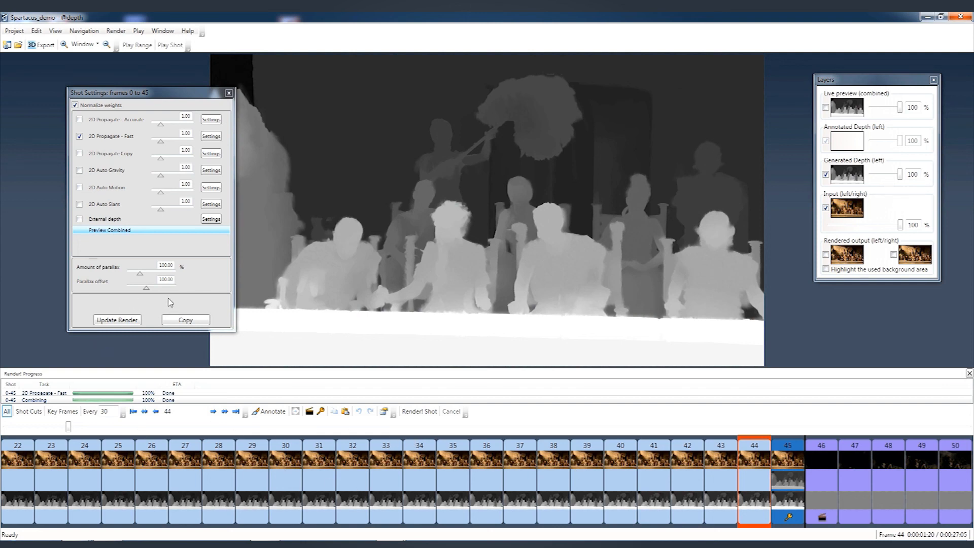
{"action": "left_click_drag", "start_coordinate": [142, 92], "coordinate": [172, 98]}
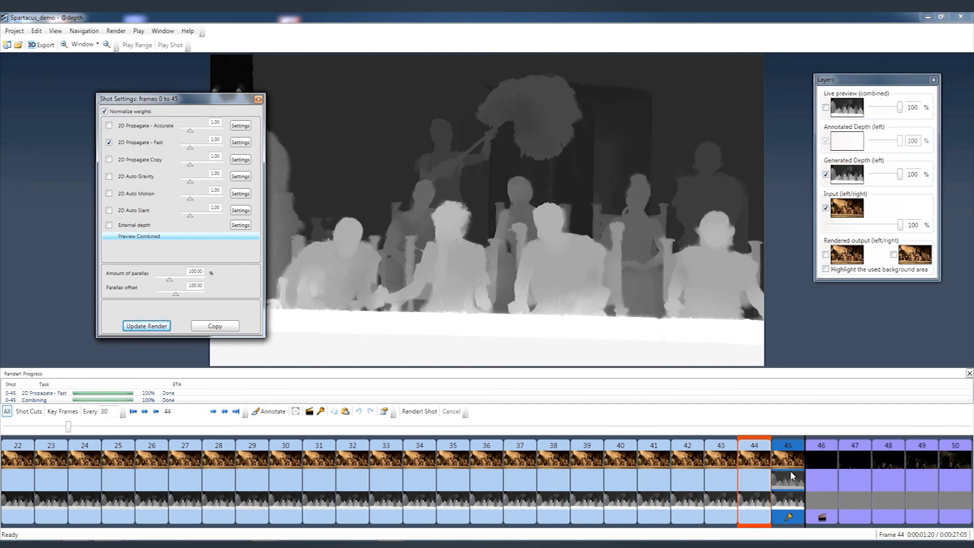
{"action": "left_click", "coordinate": [256, 467]}
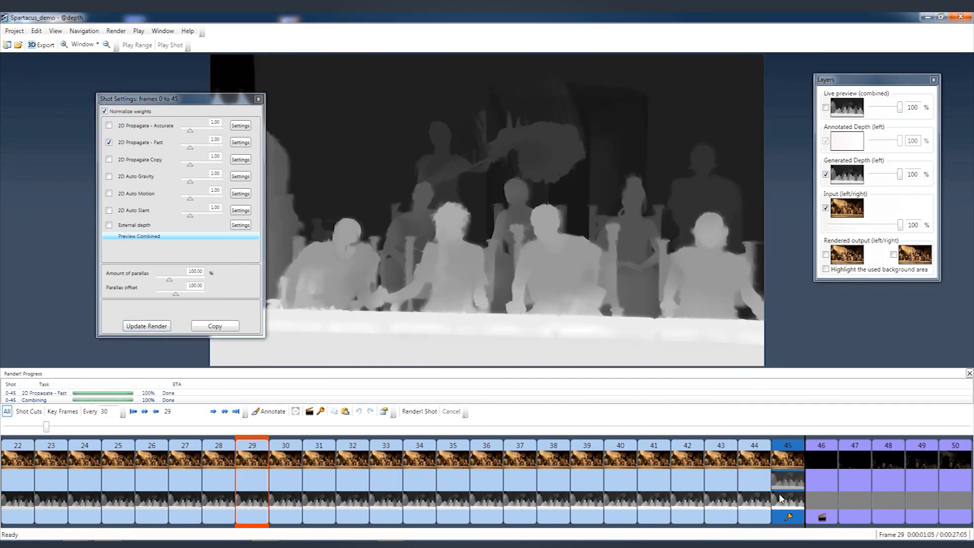
Play the second shot and examine the camera and character motion across its frames between 47 and 84.
{"action": "left_click", "coordinate": [832, 466]}
{"action": "key", "text": "space"}
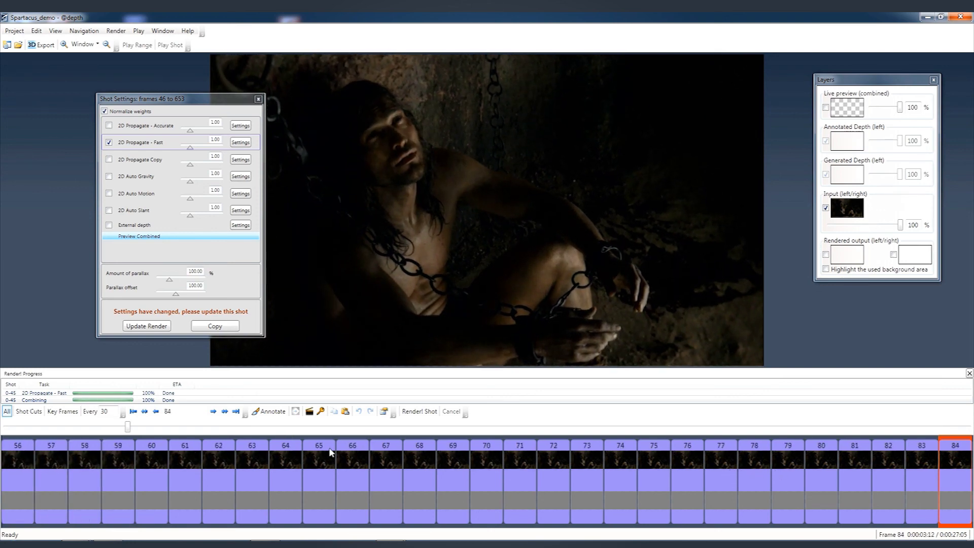
{"action": "left_click", "coordinate": [286, 459]}
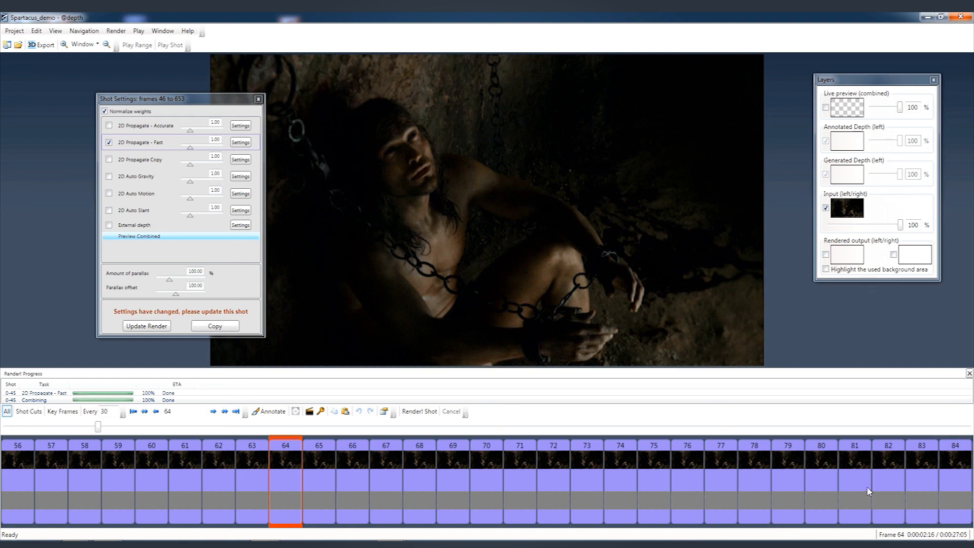
{"action": "left_click", "coordinate": [511, 454]}
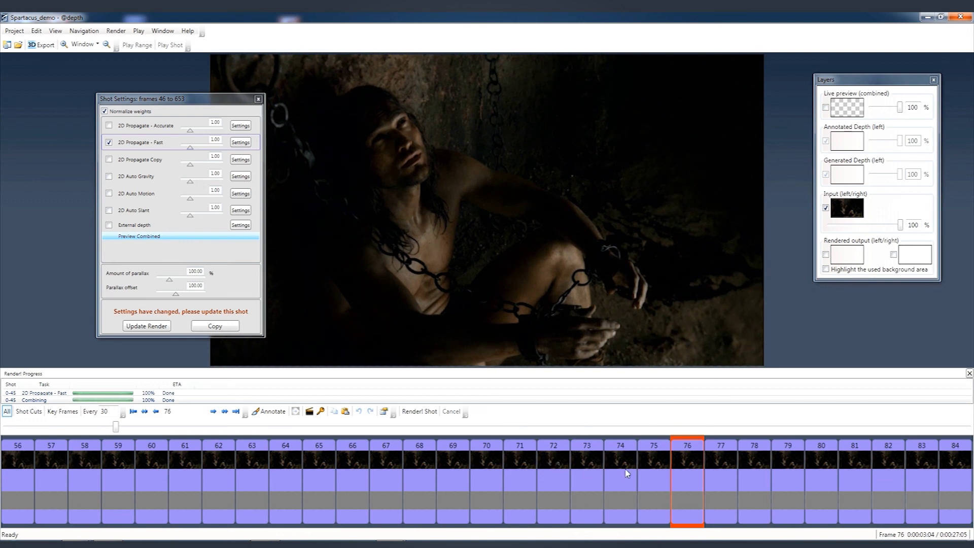
{"action": "left_click", "coordinate": [139, 454]}
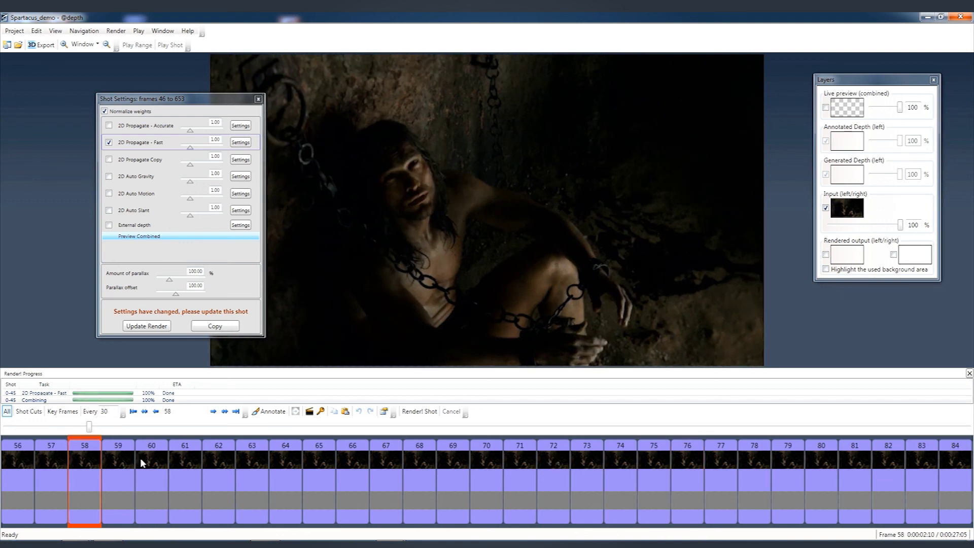
{"action": "scroll", "coordinate": [98, 450], "scroll_direction": "up", "scroll_amount": 4}
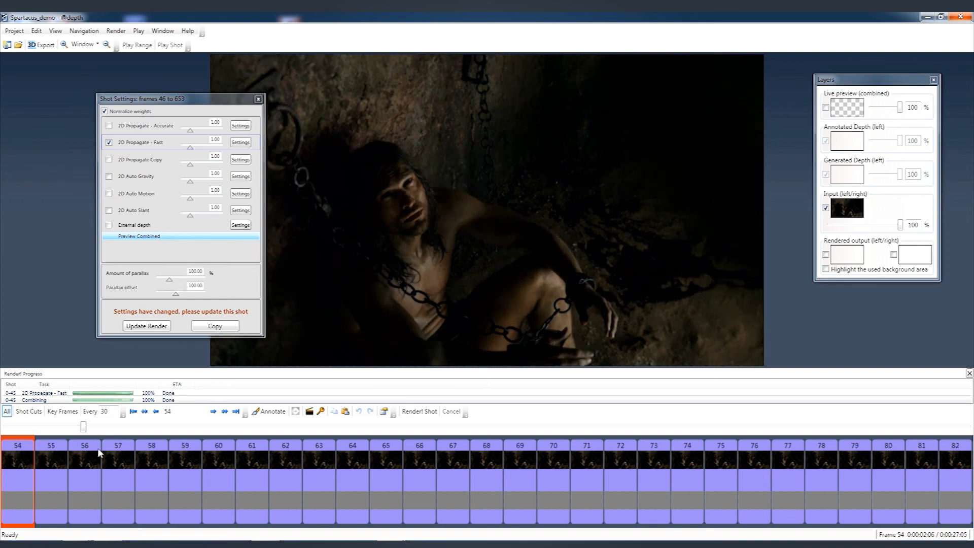
{"action": "scroll", "coordinate": [56, 446], "scroll_direction": "up", "scroll_amount": 5}
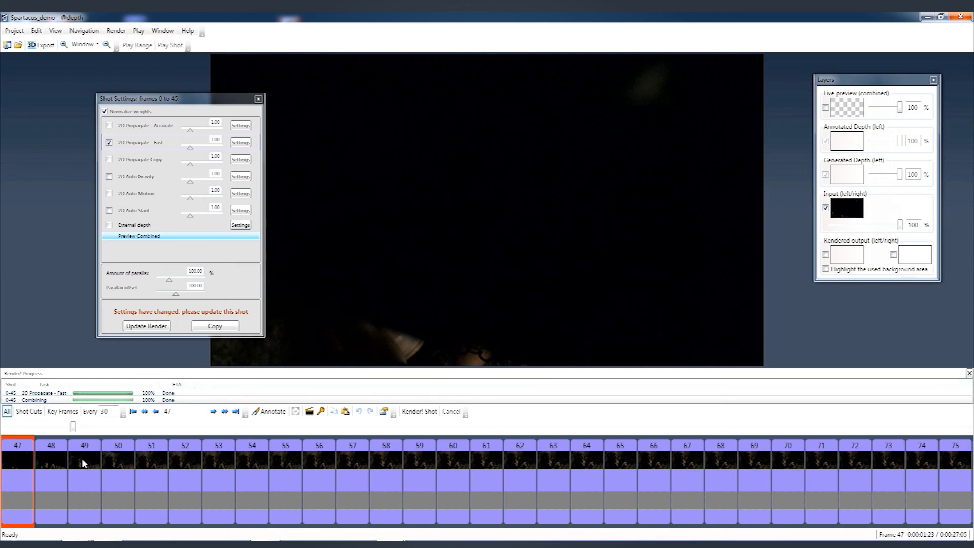
Mark frames 46 and 653, the first and last frames of the second shot, as key frames.
{"action": "scroll", "coordinate": [81, 458], "scroll_direction": "up", "scroll_amount": 4}
{"action": "left_click", "coordinate": [149, 460]}
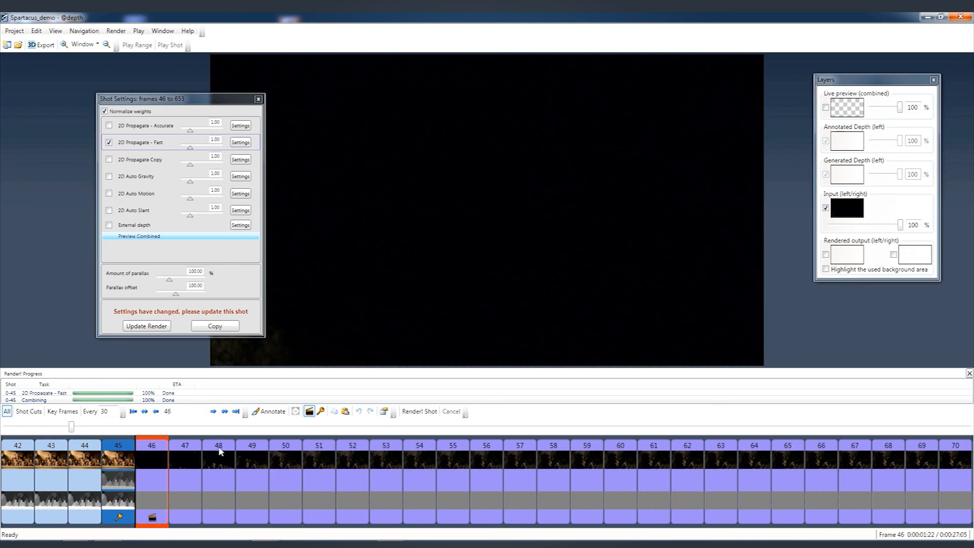
{"action": "left_click", "coordinate": [321, 411]}
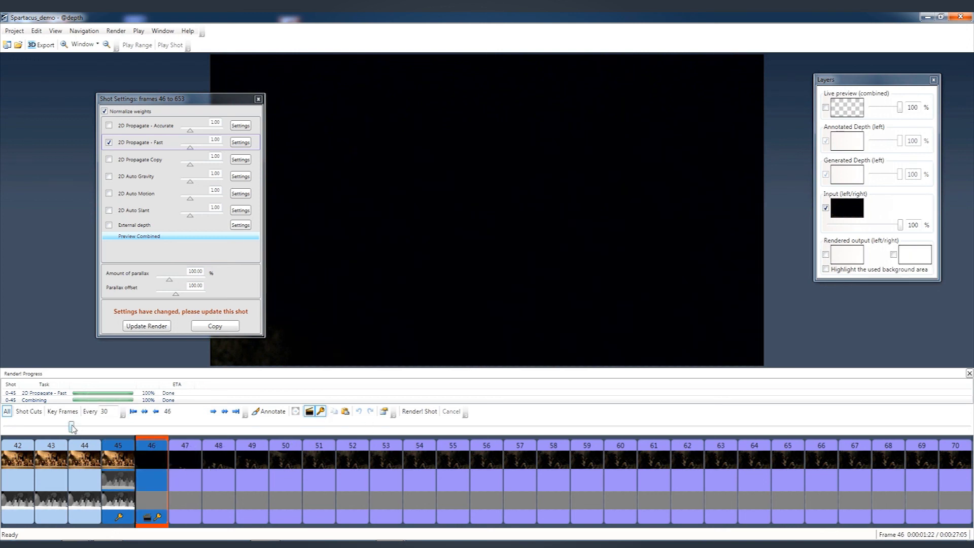
{"action": "left_click_drag", "start_coordinate": [71, 428], "coordinate": [966, 428]}
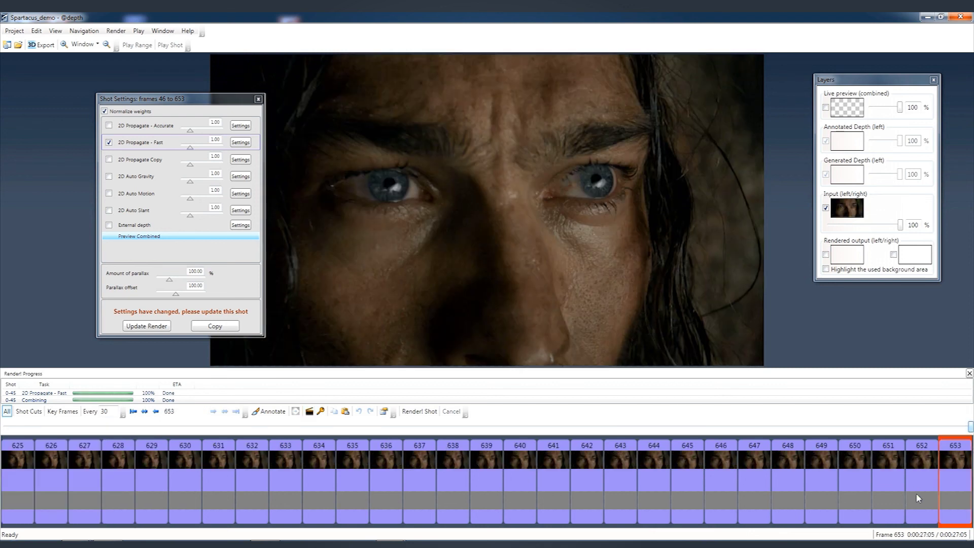
{"action": "left_click", "coordinate": [321, 411]}
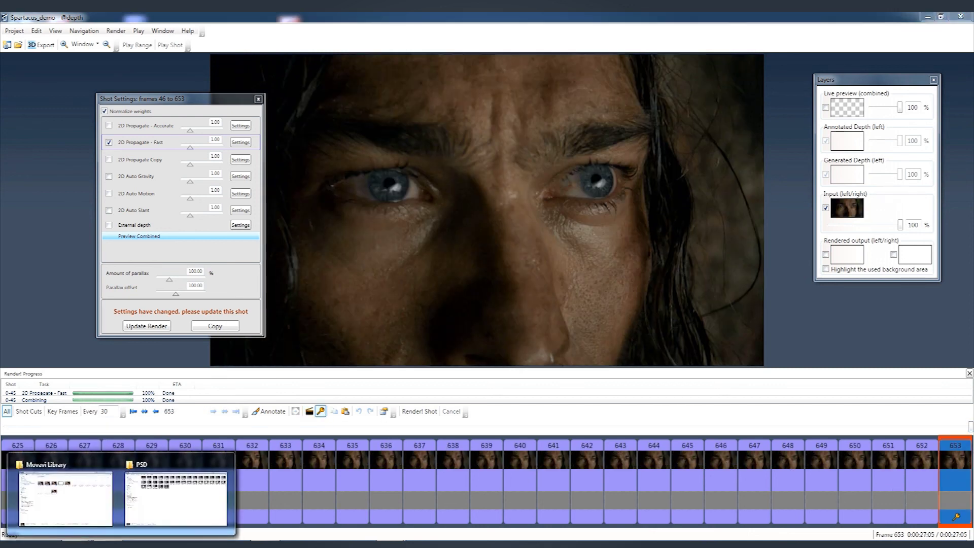
Switch to Windows Explorer and locate the PSD folder inside the Spartacus_demo project folder, ending inside PSD.
{"action": "left_click", "coordinate": [181, 491]}
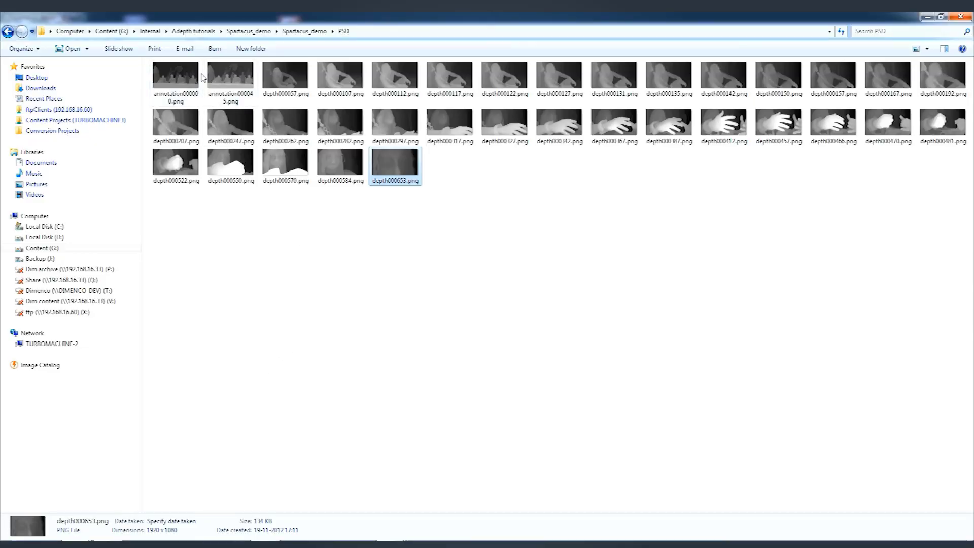
{"action": "left_click", "coordinate": [314, 32]}
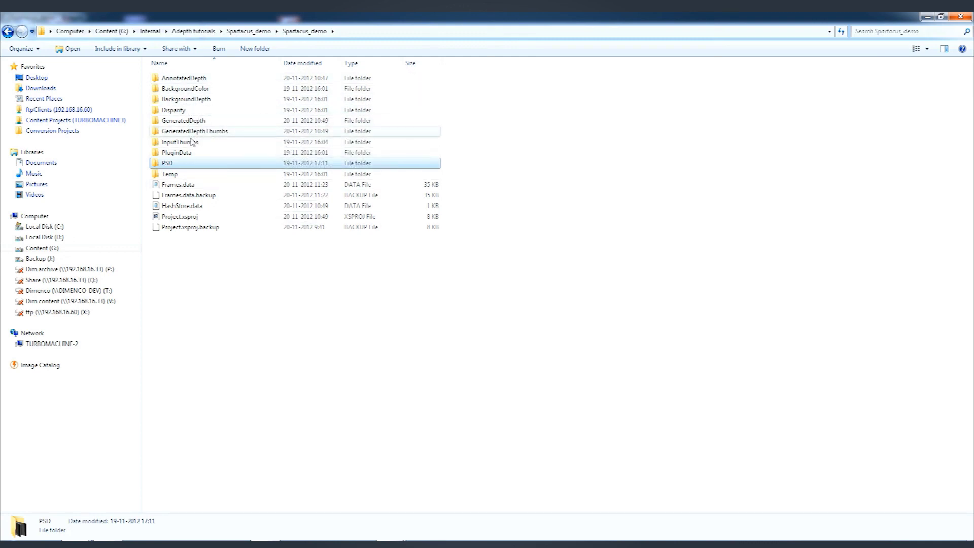
{"action": "double_click", "coordinate": [175, 166]}
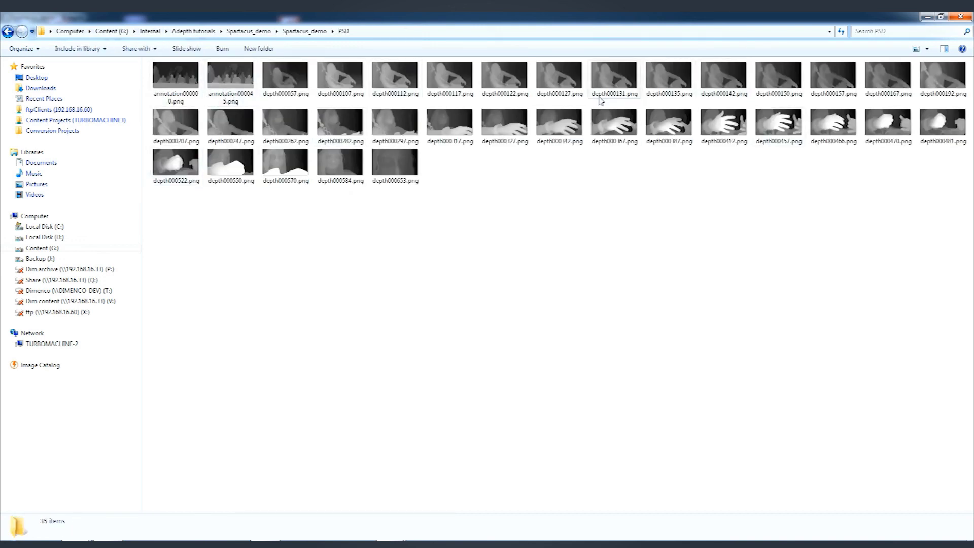
Look through the numbered depth images in the PSD folder that belong to the second shot.
{"action": "left_click", "coordinate": [250, 83]}
{"action": "key", "text": "Right"}
{"action": "key", "text": "Right"}
{"action": "key", "text": "Right"}
{"action": "key", "text": "Right"}
{"action": "key", "text": "Right"}
{"action": "key", "text": "Right"}
{"action": "key", "text": "Right"}
{"action": "key", "text": "Right"}
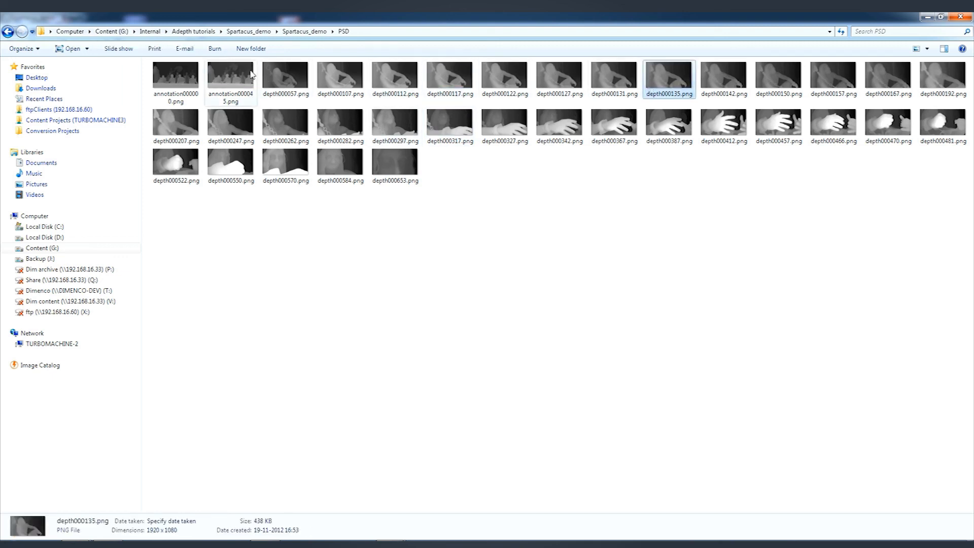
{"action": "left_click", "coordinate": [339, 77]}
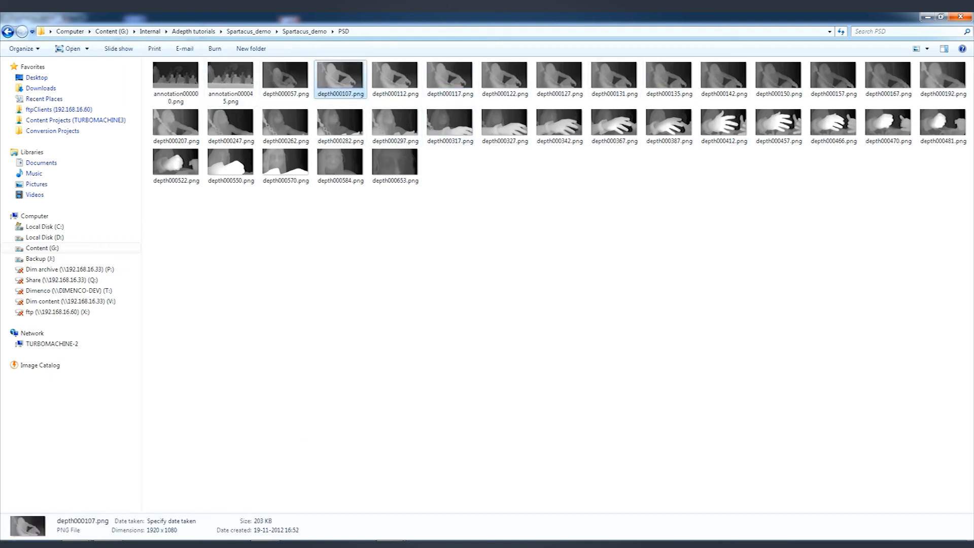
Open depth000057.png from the PSD folder in Photoshop and select its entire layer for copying.
{"action": "left_click", "coordinate": [276, 71]}
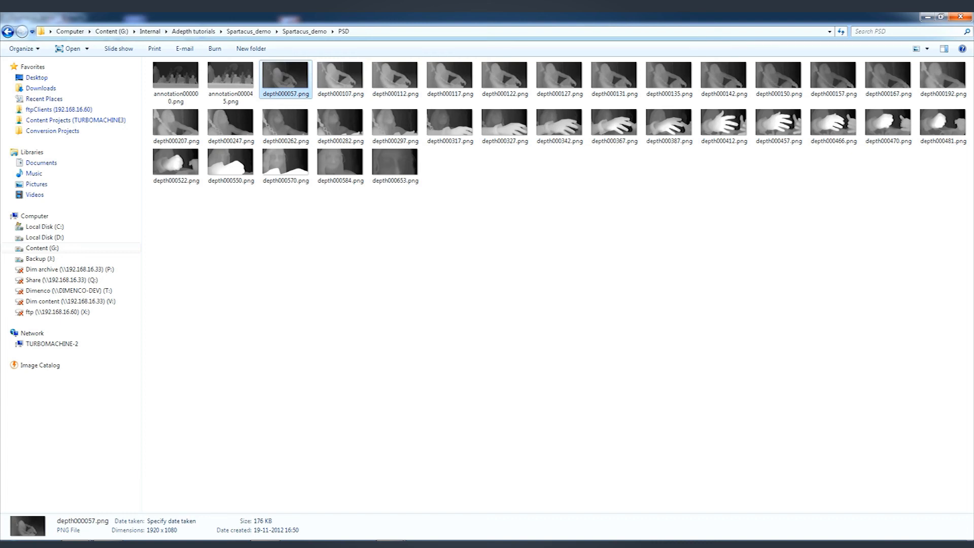
{"action": "key", "text": "Return"}
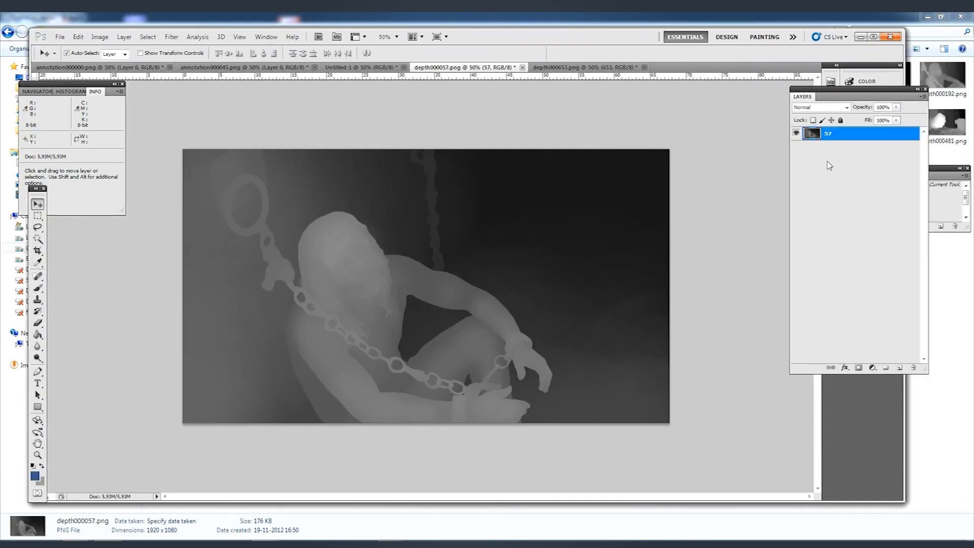
{"action": "left_click", "coordinate": [811, 134], "text": "ctrl"}
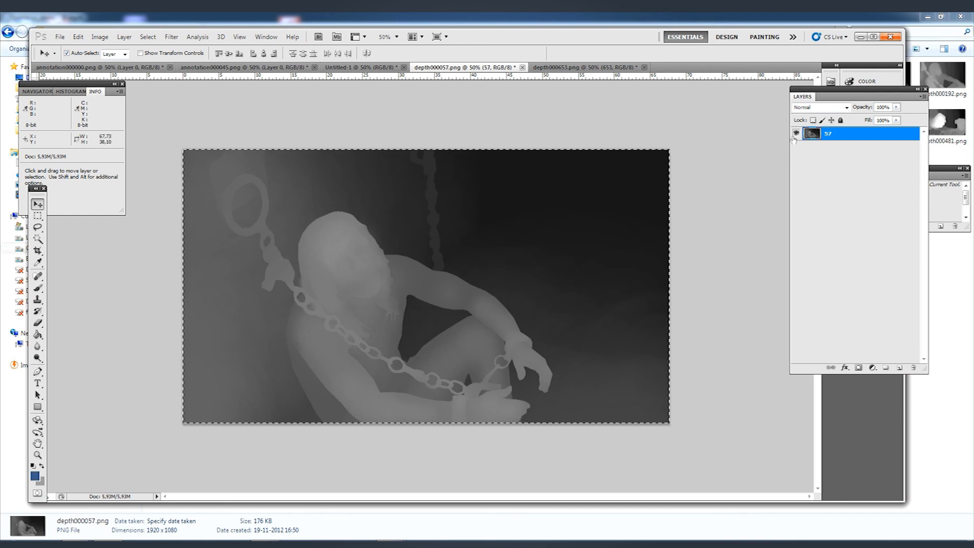
{"action": "left_click", "coordinate": [408, 542]}
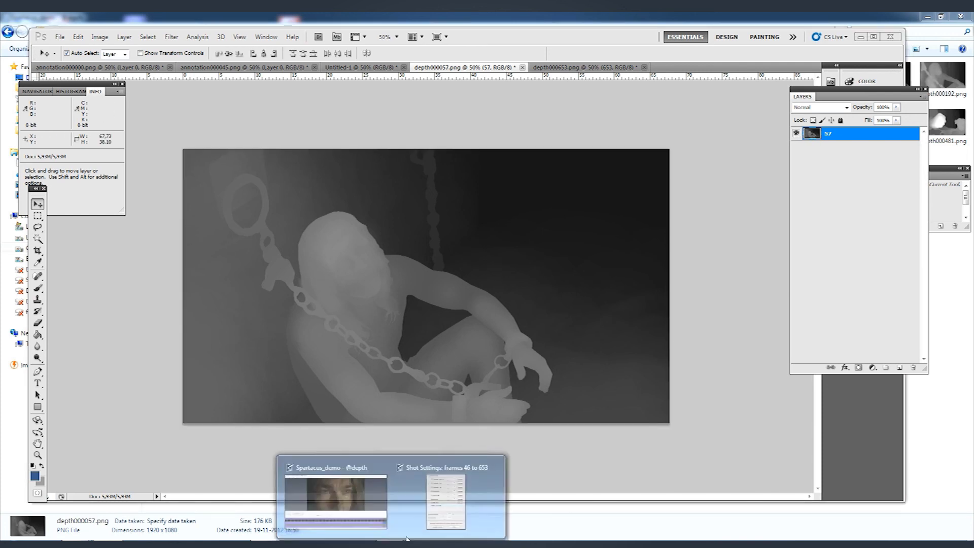
{"action": "left_click", "coordinate": [332, 505]}
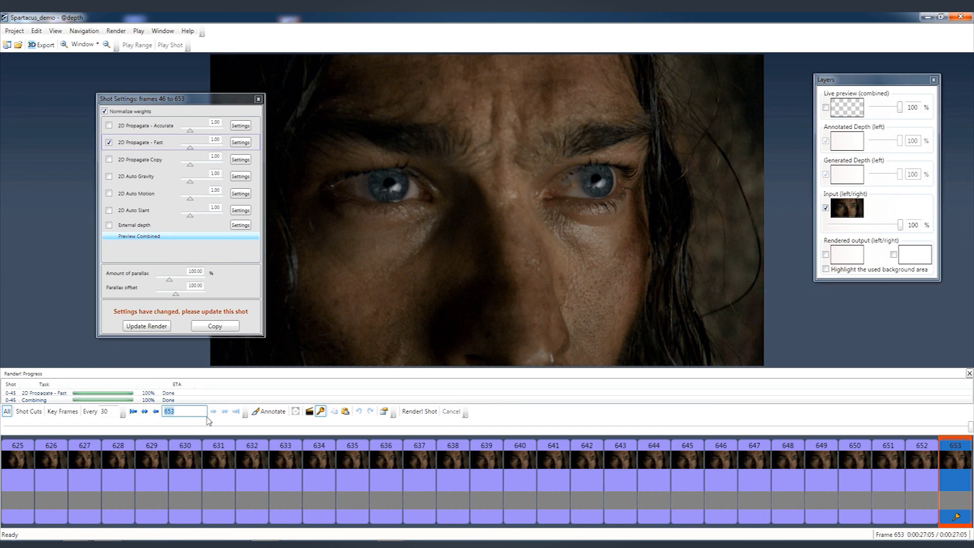
{"action": "type", "text": "57"}
{"action": "key", "text": "Return"}
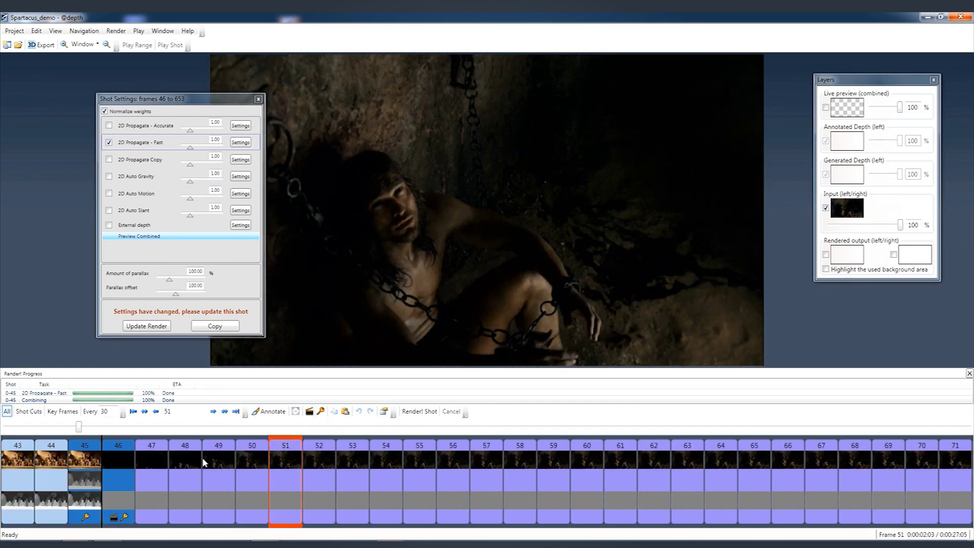
{"action": "left_click", "coordinate": [131, 454]}
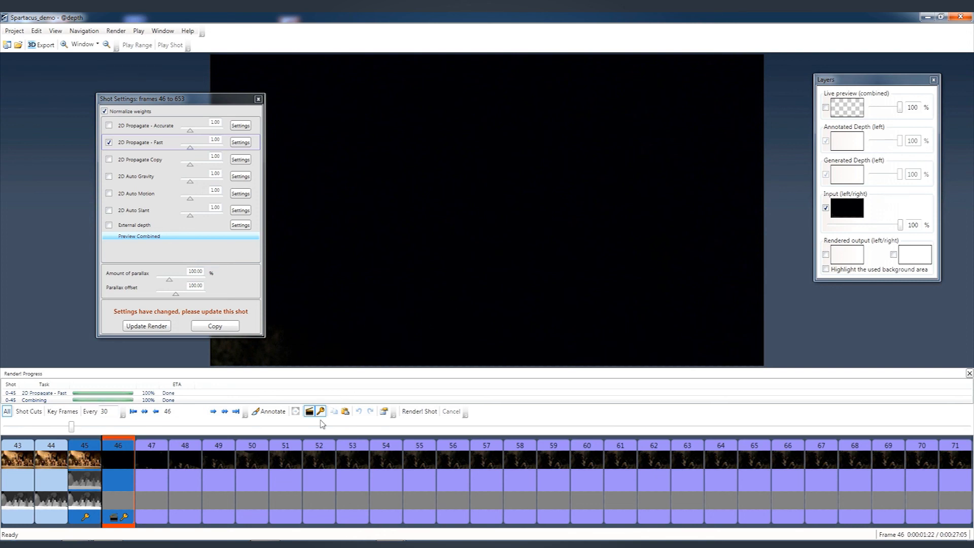
{"action": "left_click", "coordinate": [491, 464]}
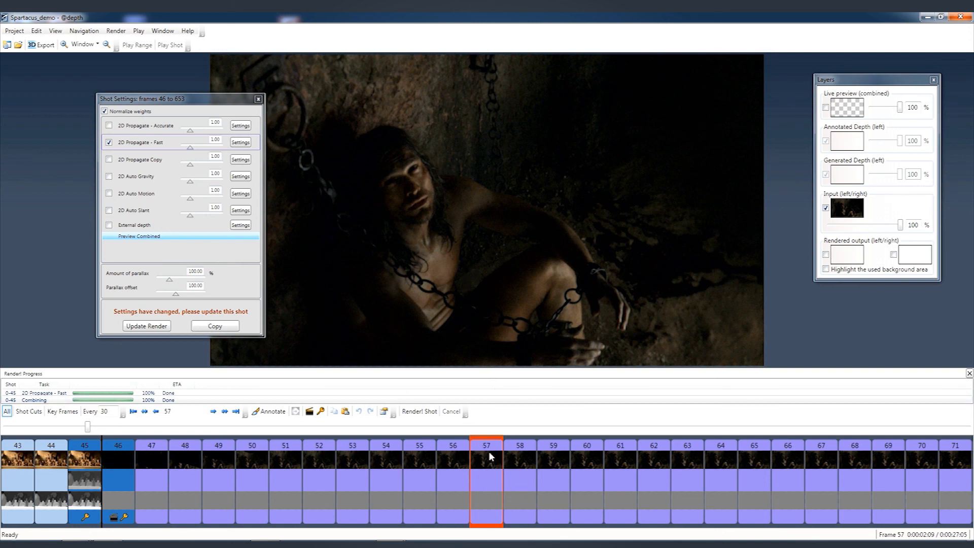
{"action": "left_click", "coordinate": [320, 411]}
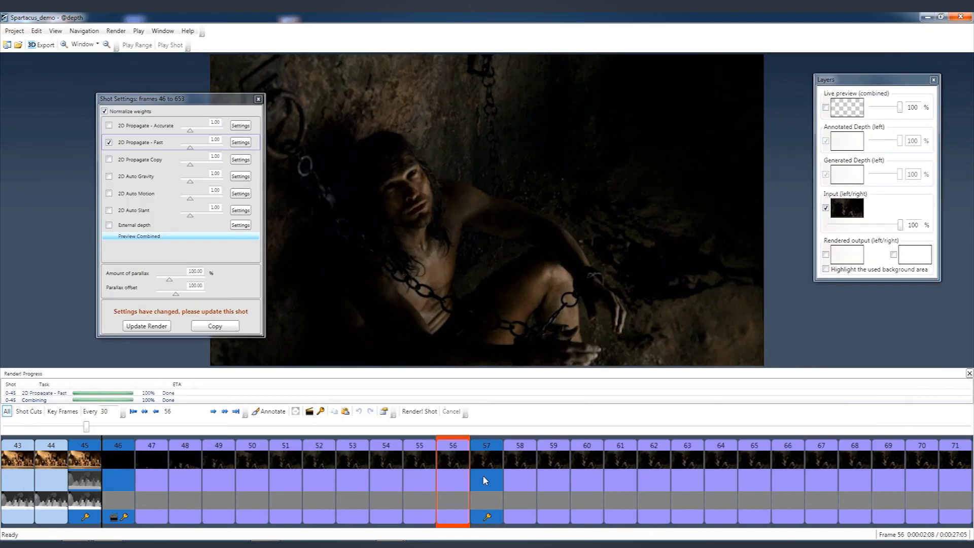
{"action": "right_click", "coordinate": [482, 475]}
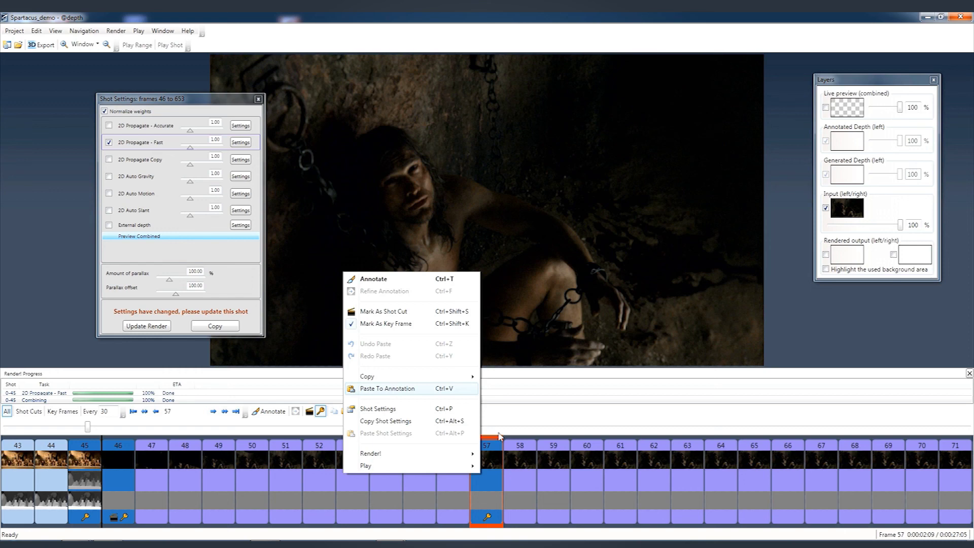
{"action": "left_click", "coordinate": [393, 387]}
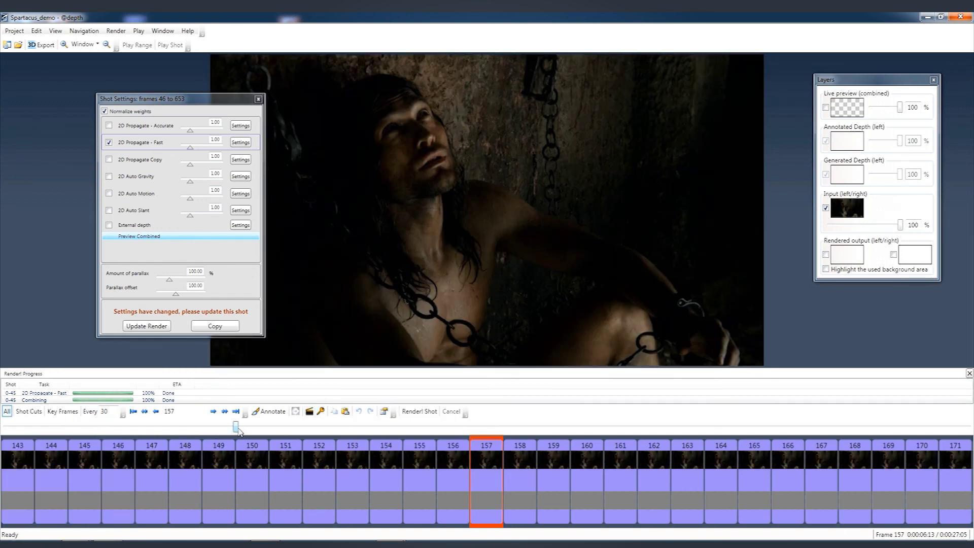
{"action": "left_click_drag", "start_coordinate": [235, 426], "coordinate": [963, 427]}
{"action": "left_click", "coordinate": [956, 475]}
{"action": "double_click", "coordinate": [956, 475]}
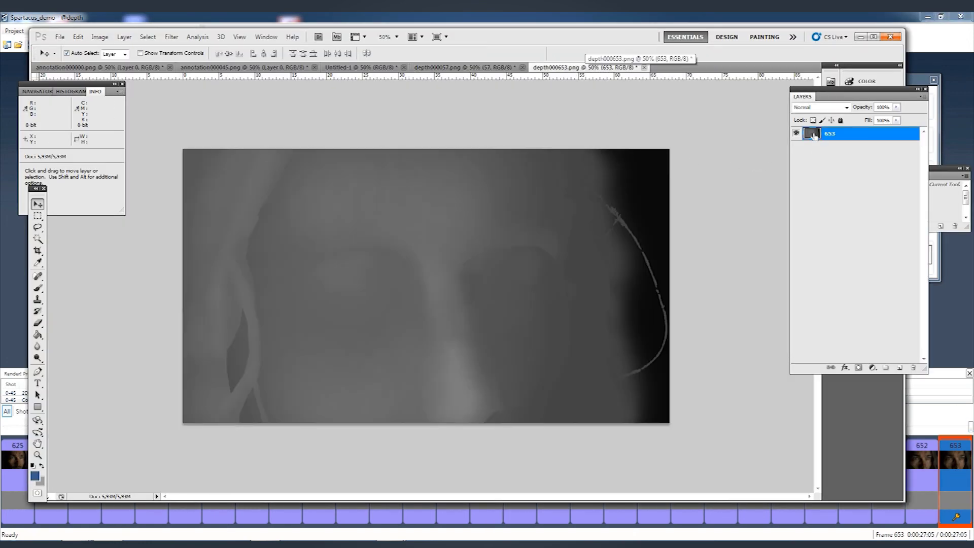
{"action": "left_click", "coordinate": [812, 134], "text": "ctrl"}
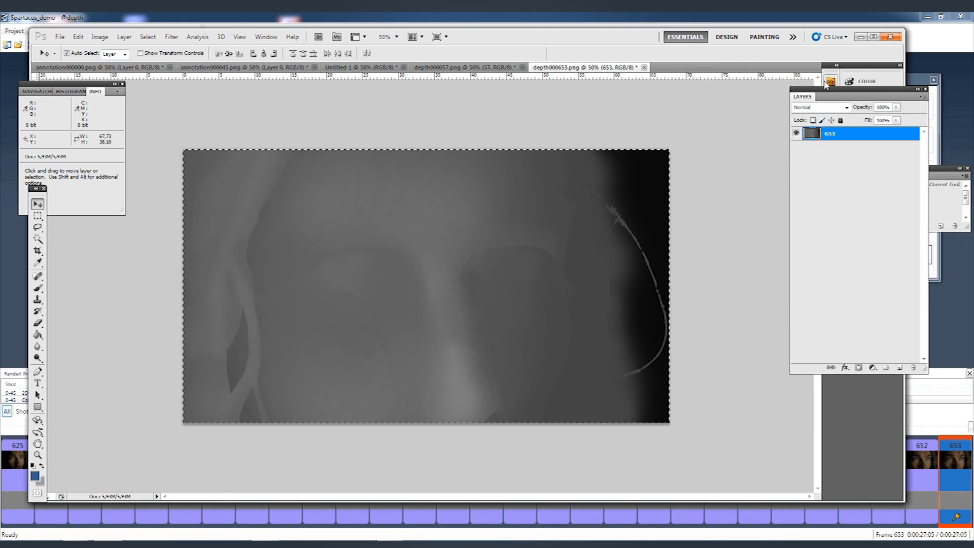
{"action": "left_click", "coordinate": [861, 36]}
{"action": "right_click", "coordinate": [947, 457]}
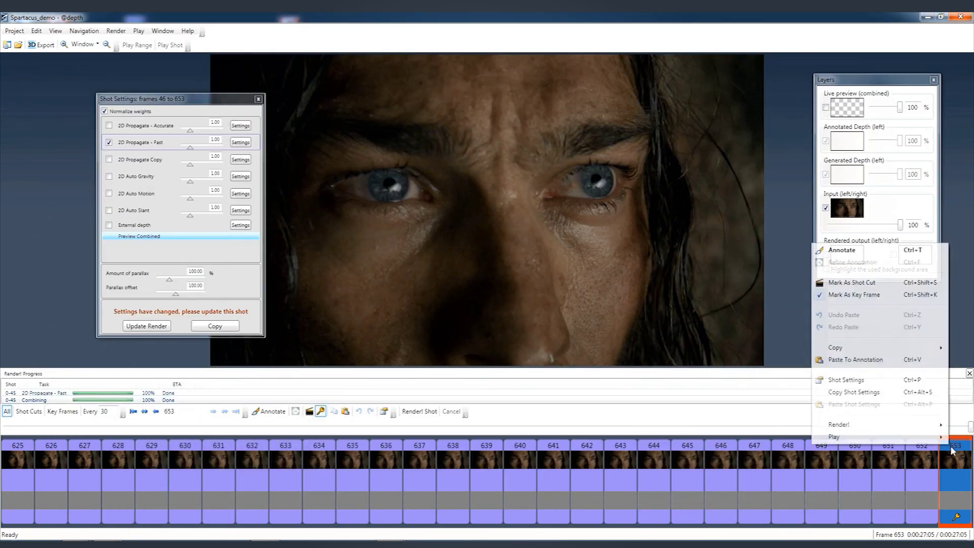
{"action": "left_click", "coordinate": [855, 359]}
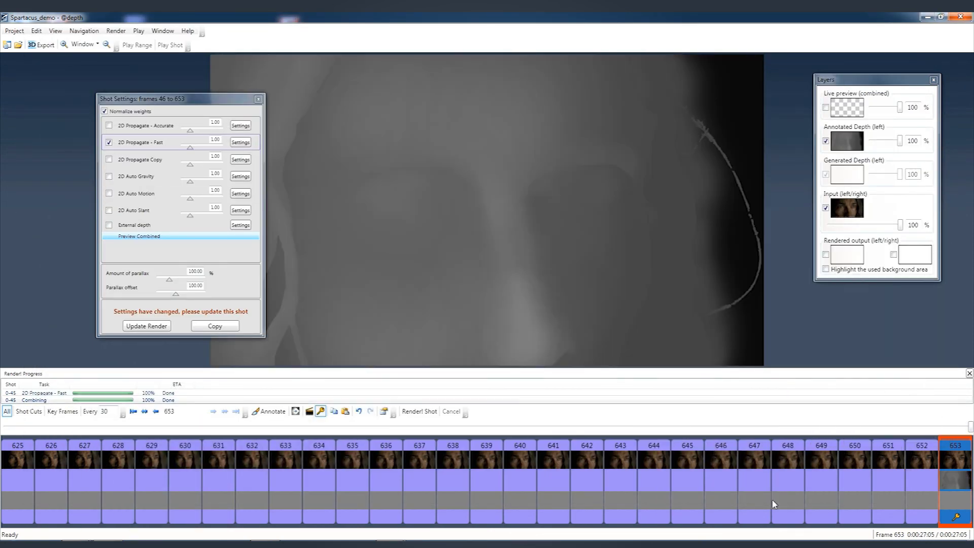
Update the render of the second shot, frames 46 to 653, using 2D Propagate - Fast.
{"action": "left_click", "coordinate": [715, 491]}
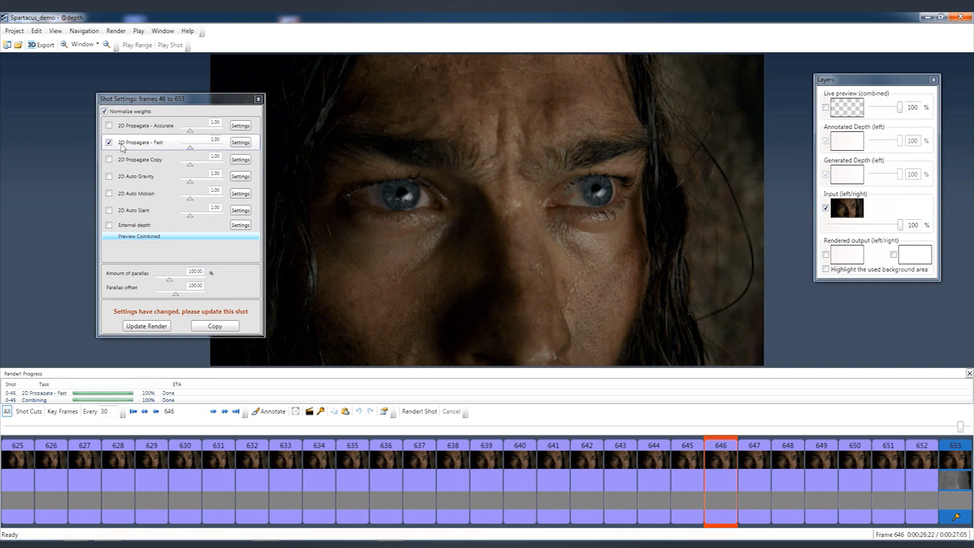
{"action": "left_click", "coordinate": [161, 325]}
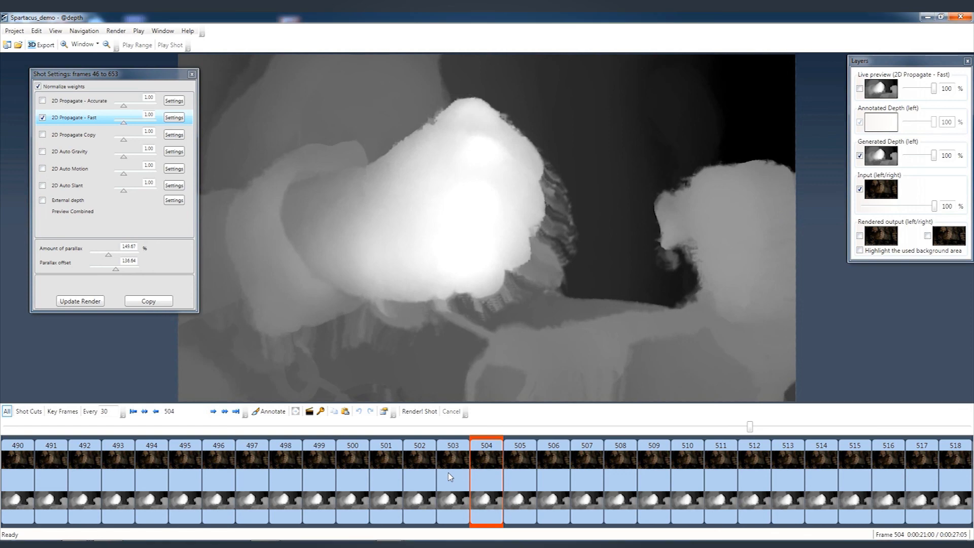
Step back through the generated depth from frame 504 to frame 498 and examine the moving hand.
{"action": "key", "text": "Left"}
{"action": "key", "text": "Left"}
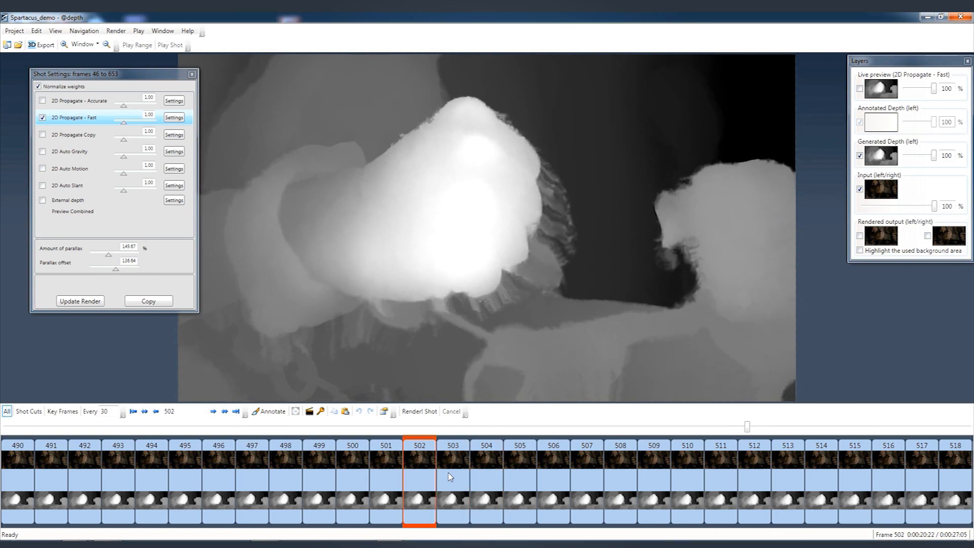
{"action": "key", "text": "Left"}
{"action": "key", "text": "Left"}
{"action": "key", "text": "Left"}
{"action": "key", "text": "Left"}
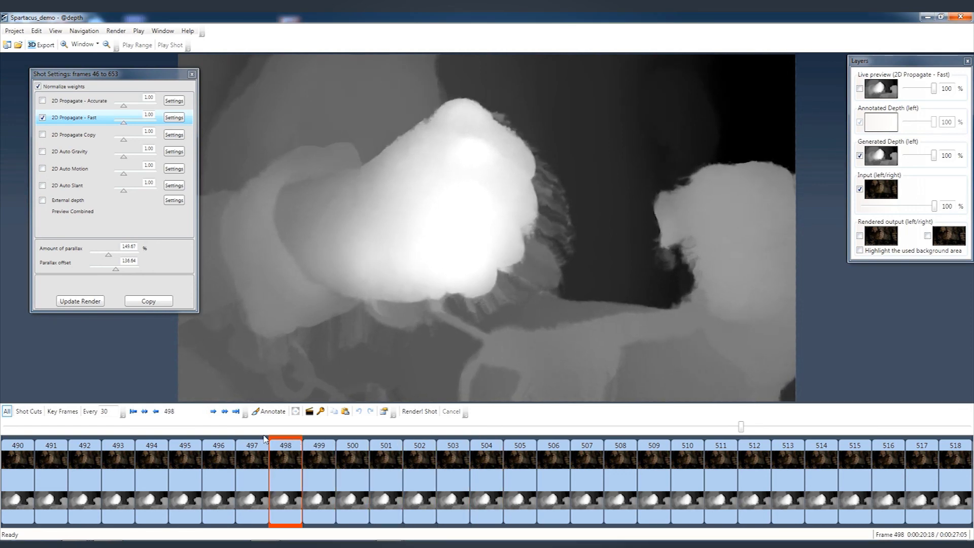
Restrict the timeline to shot cuts and key frames, and inspect the annotated depth at frames 262, 342 and 387.
{"action": "left_click", "coordinate": [63, 411]}
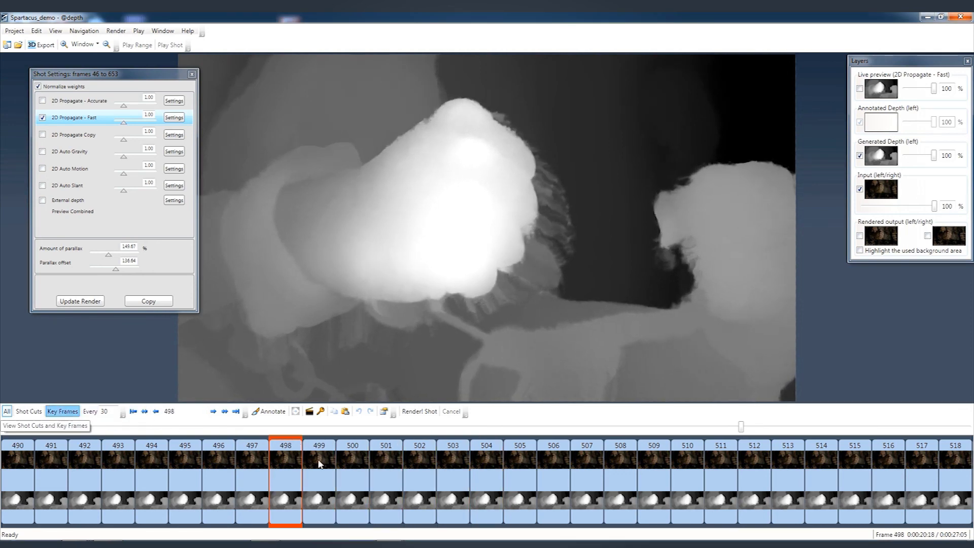
{"action": "left_click", "coordinate": [401, 476]}
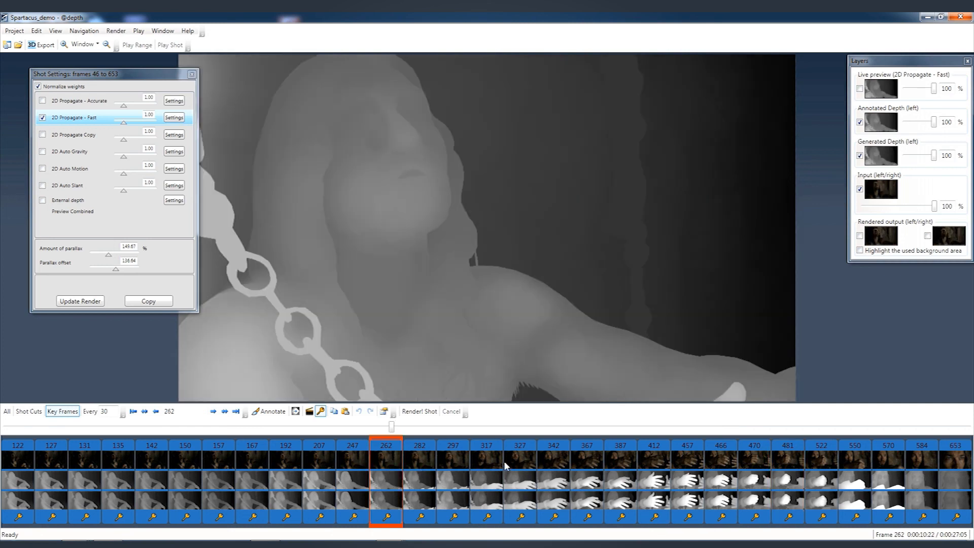
{"action": "left_click", "coordinate": [561, 472]}
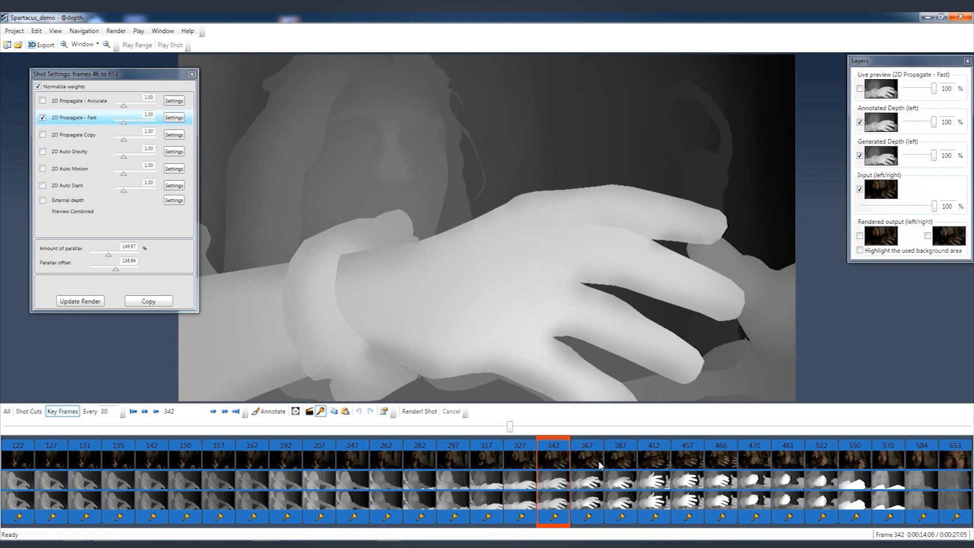
{"action": "left_click", "coordinate": [619, 477]}
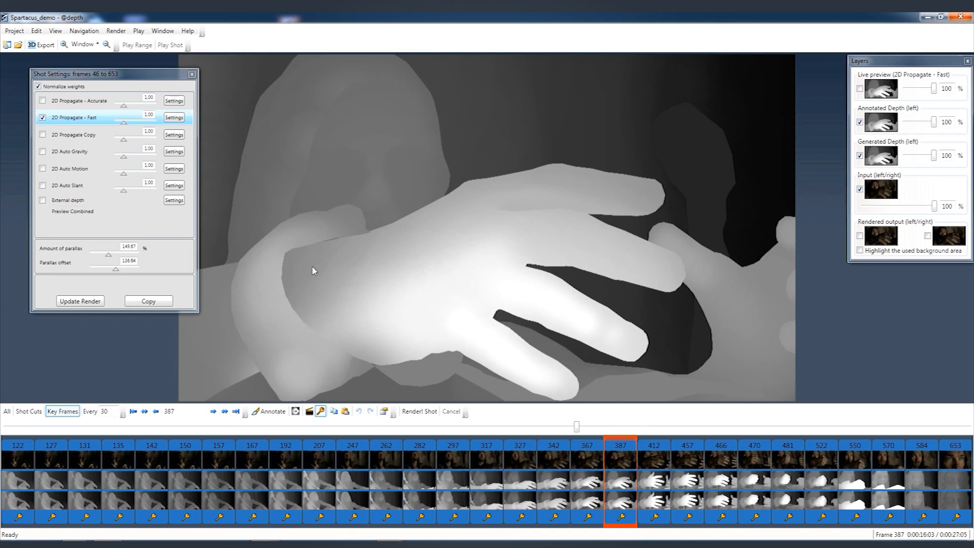
Check which 3D preview display options are available, leaving the preview selection as it is.
{"action": "left_click", "coordinate": [56, 31]}
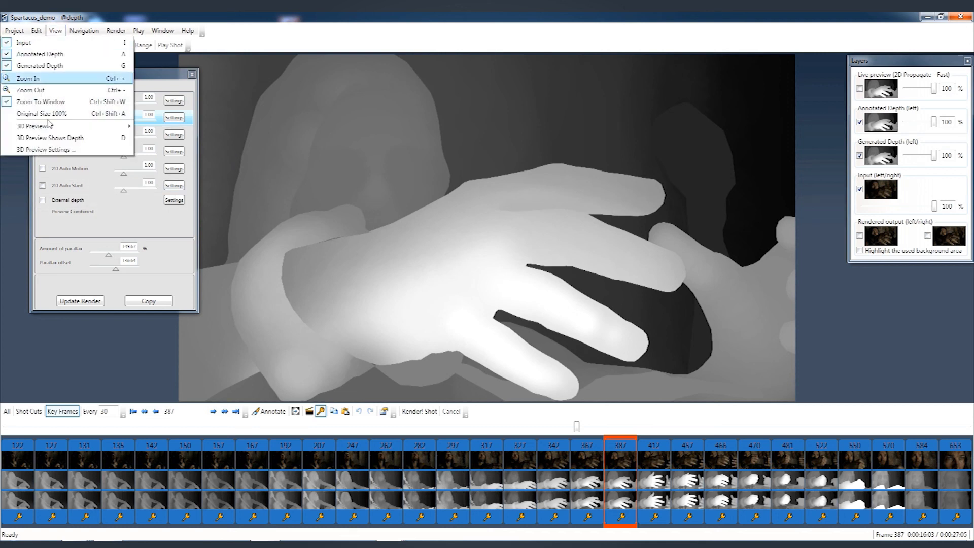
{"action": "mouse_move", "coordinate": [50, 129]}
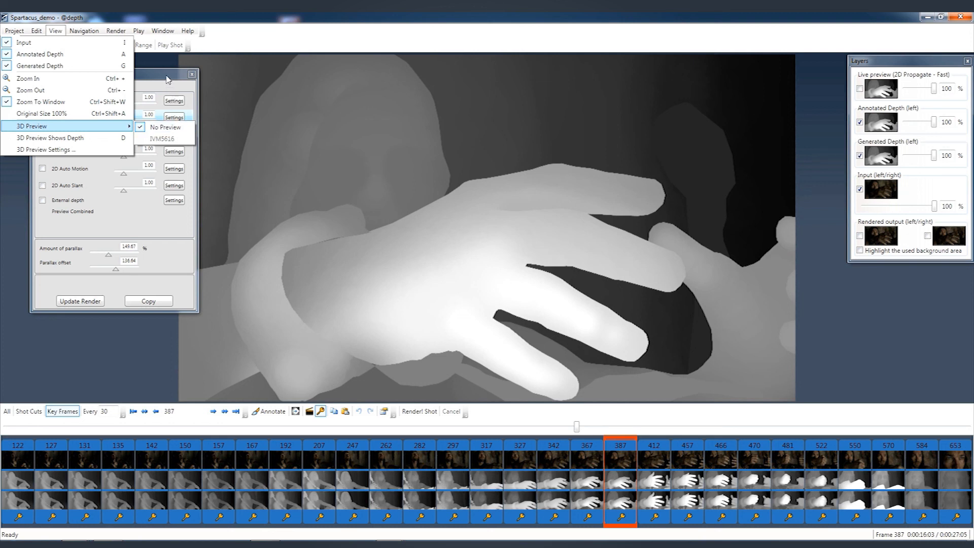
{"action": "left_click", "coordinate": [167, 78]}
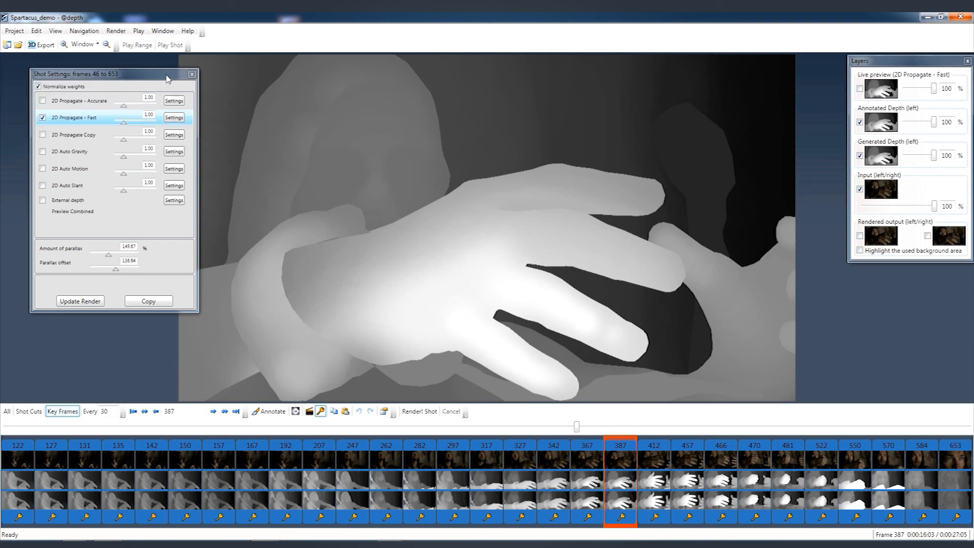
{"action": "left_click", "coordinate": [273, 413]}
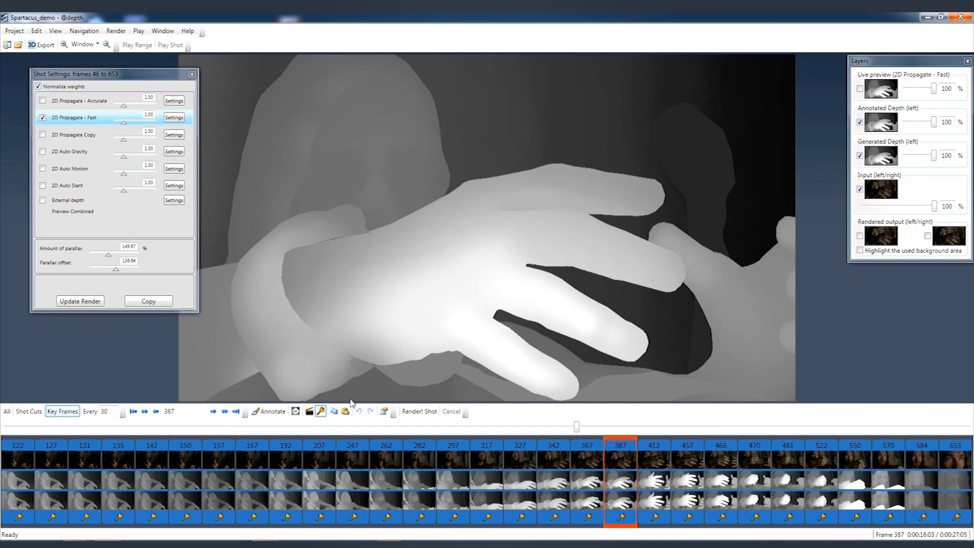
Return to frame 0 of the first shot and show all frames in the timeline.
{"action": "left_click_drag", "start_coordinate": [581, 430], "coordinate": [40, 429]}
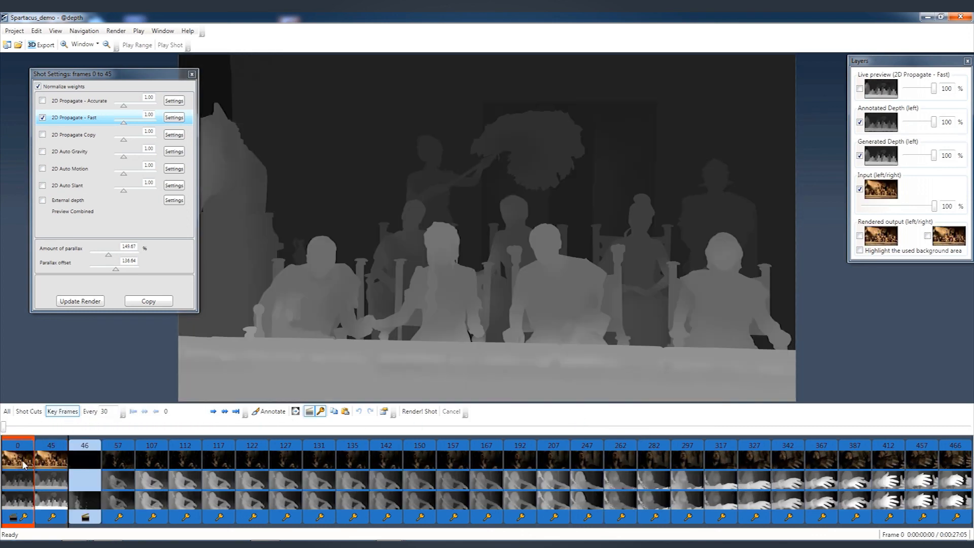
{"action": "left_click", "coordinate": [6, 411]}
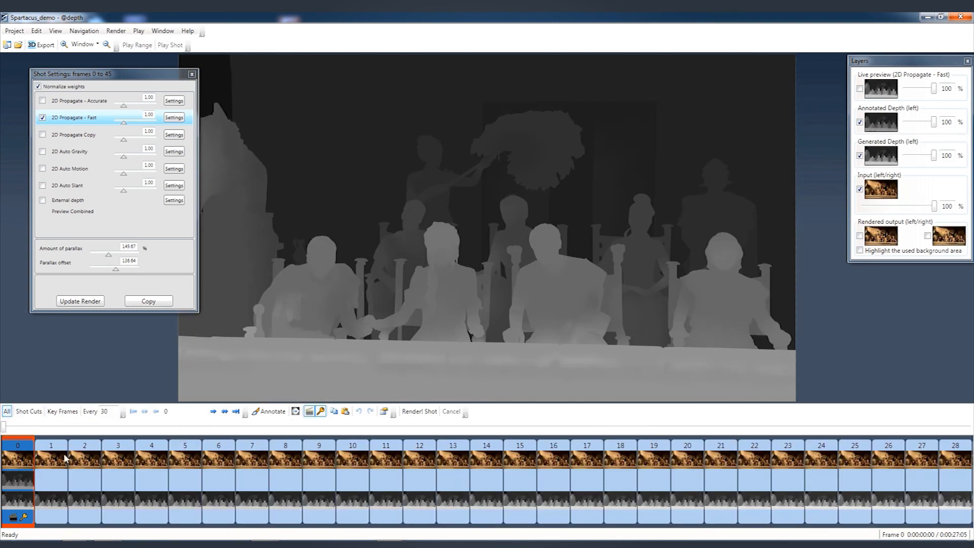
Set the first shot's 2D Propagate - Fast disparity to -6 far and 51 near, with curve depth 202 at the near end and 155 at the midpoint.
{"action": "left_click", "coordinate": [173, 117]}
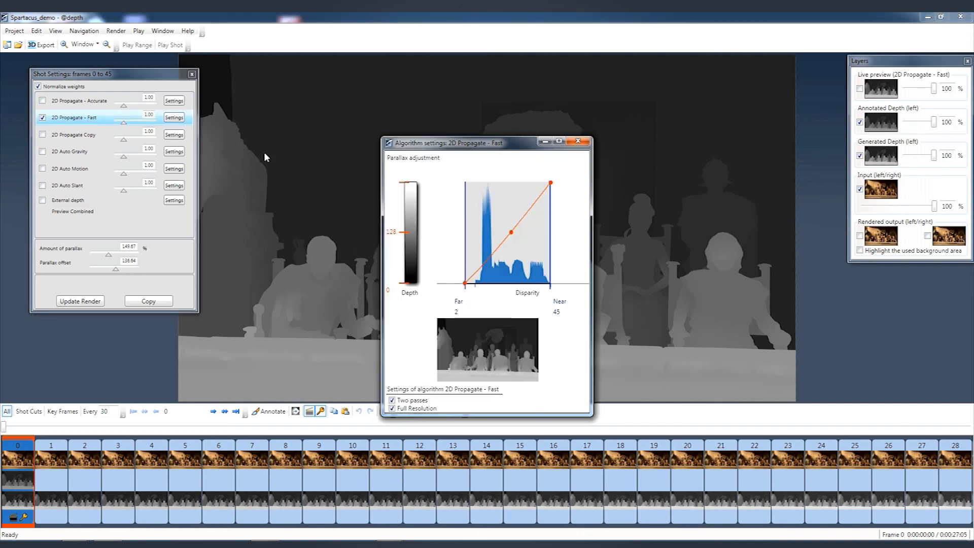
{"action": "left_click_drag", "start_coordinate": [426, 149], "coordinate": [359, 133]}
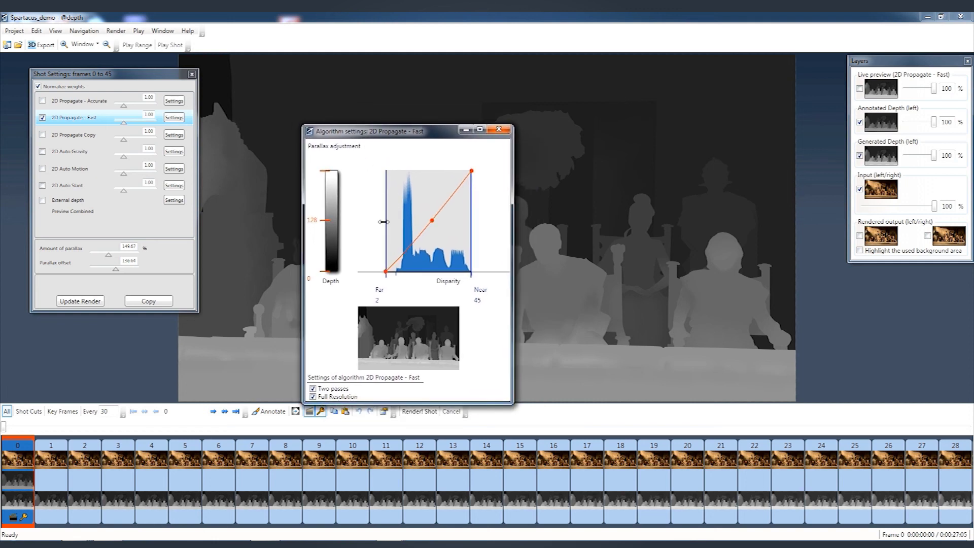
{"action": "left_click_drag", "start_coordinate": [384, 227], "coordinate": [368, 231]}
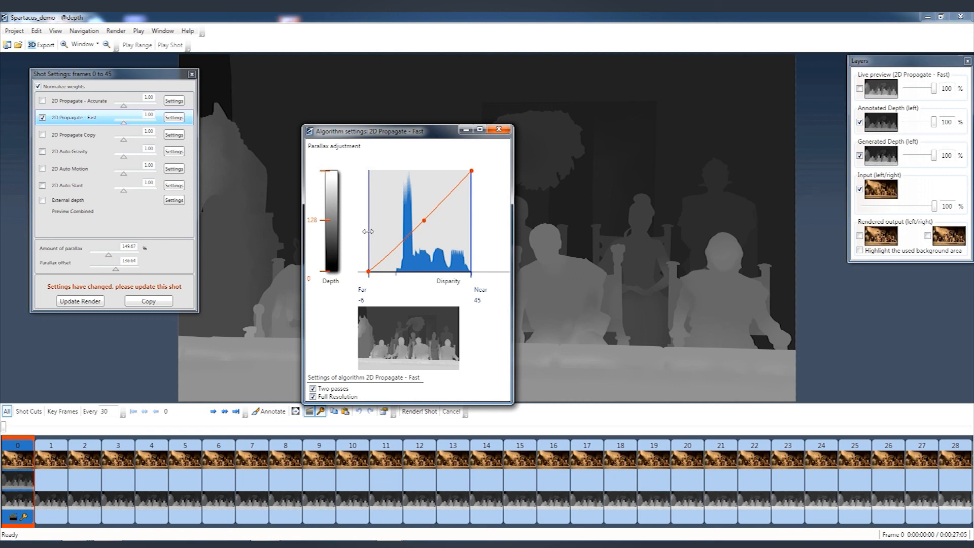
{"action": "left_click_drag", "start_coordinate": [471, 236], "coordinate": [481, 237]}
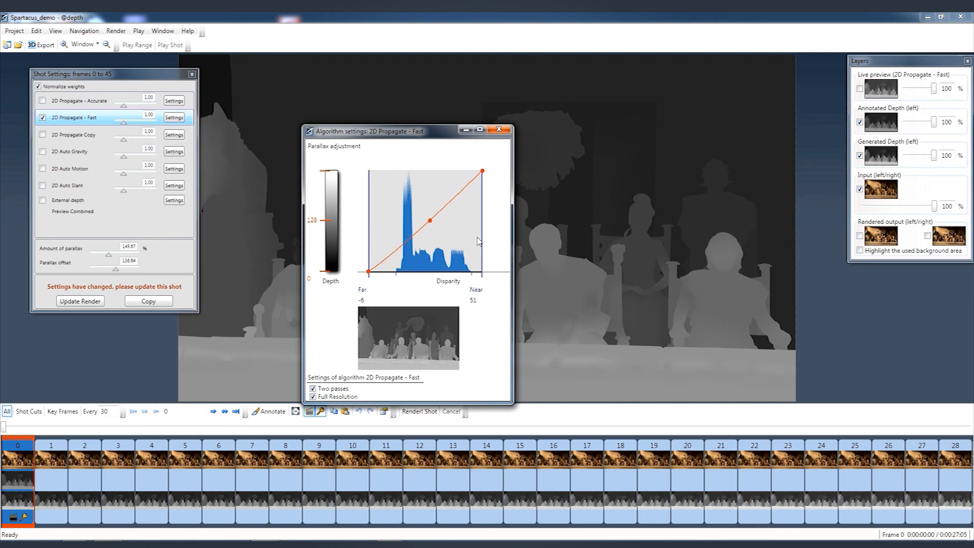
{"action": "left_click_drag", "start_coordinate": [483, 173], "coordinate": [482, 191]}
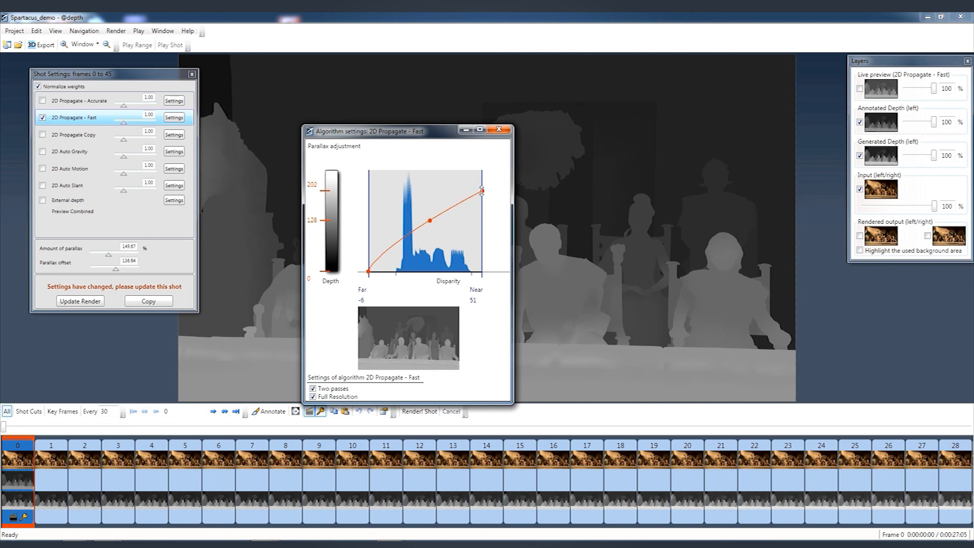
{"action": "left_click_drag", "start_coordinate": [429, 219], "coordinate": [427, 209]}
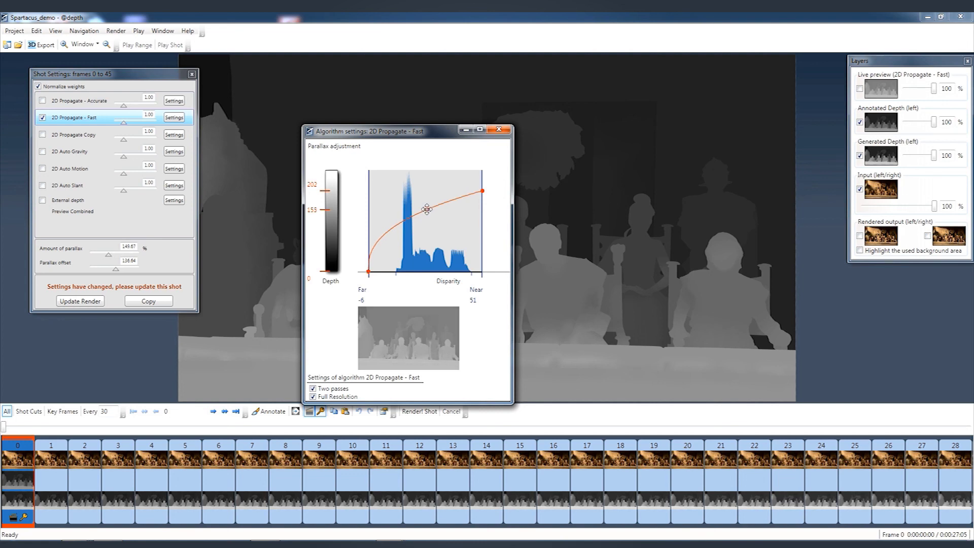
Update the first shot's render with the new parallax settings and review the generated depth up to frame 38, ending on frame 31.
{"action": "left_click", "coordinate": [498, 129]}
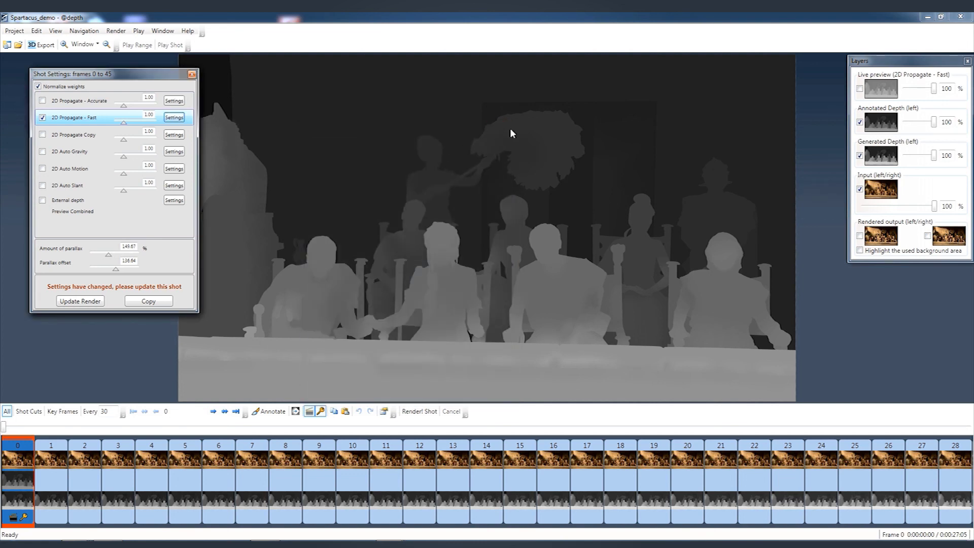
{"action": "left_click", "coordinate": [81, 303]}
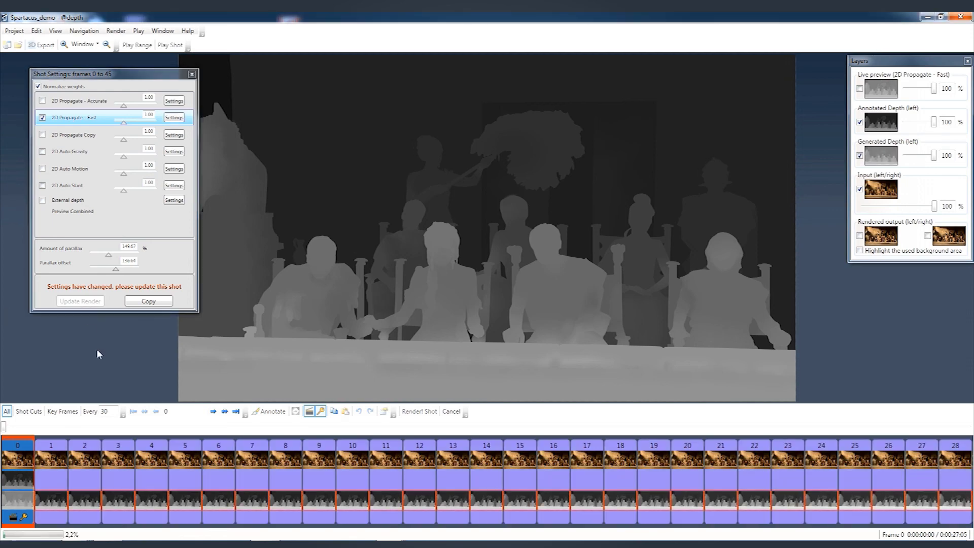
{"action": "left_click", "coordinate": [74, 473]}
{"action": "left_click_drag", "start_coordinate": [291, 472], "coordinate": [347, 472]}
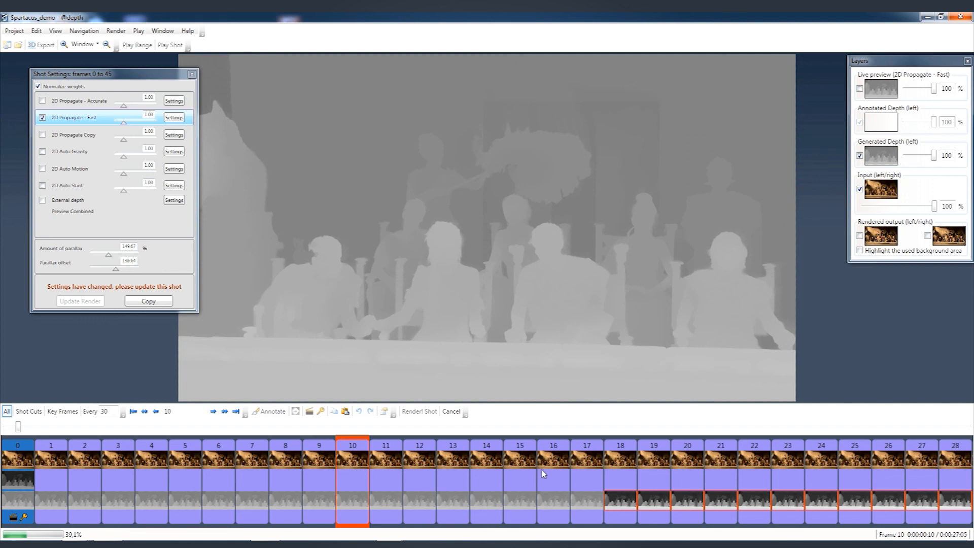
{"action": "left_click_drag", "start_coordinate": [543, 473], "coordinate": [919, 458]}
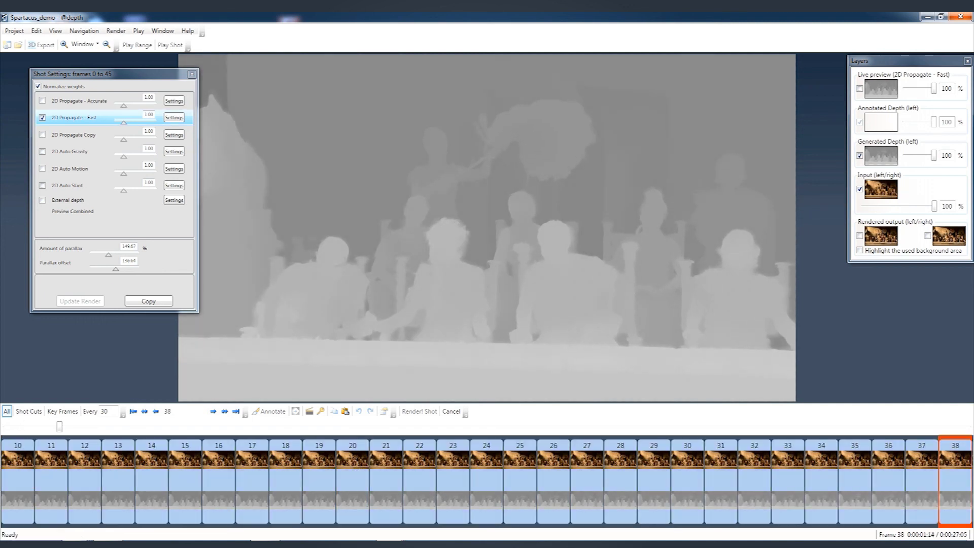
{"action": "left_click", "coordinate": [691, 488]}
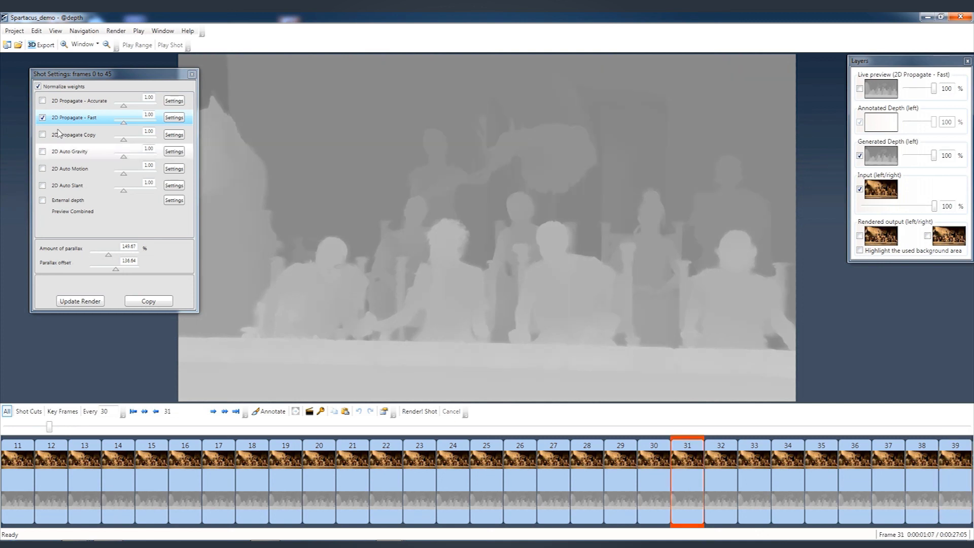
Export all frames as a Stereo image in Windows Media Video format to Spartacus_demo.wmv in the project folder.
{"action": "left_click", "coordinate": [41, 45]}
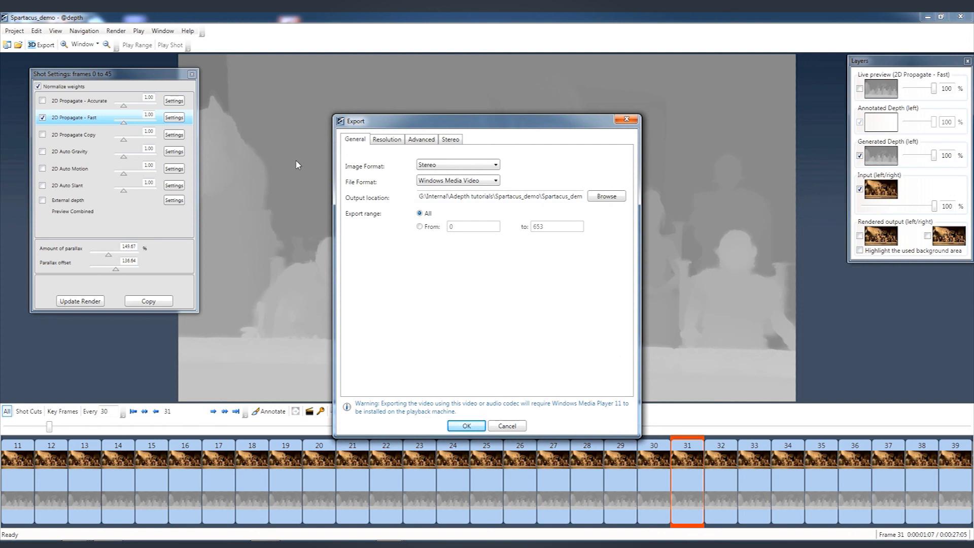
{"action": "left_click", "coordinate": [440, 167]}
{"action": "left_click", "coordinate": [439, 167]}
{"action": "left_click_drag", "start_coordinate": [425, 196], "coordinate": [578, 196]}
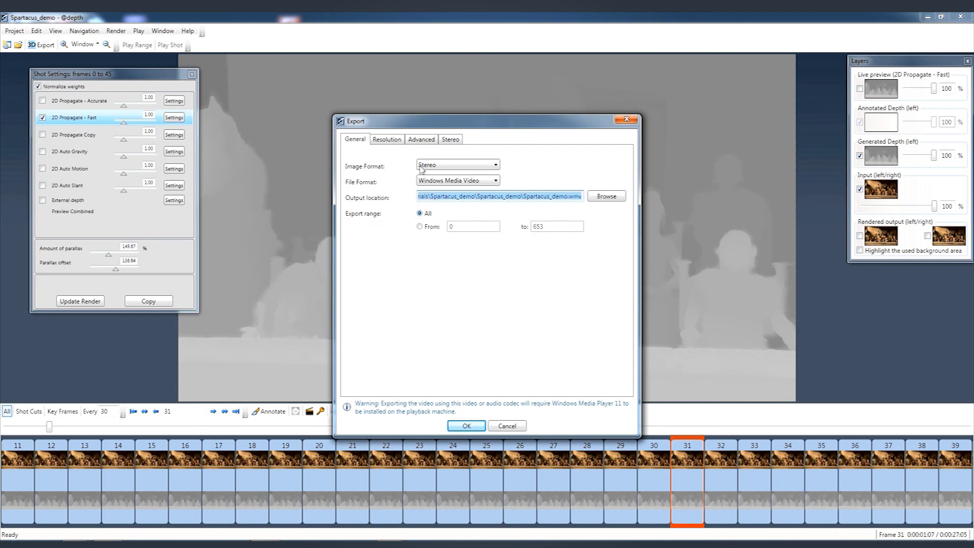
{"action": "left_click", "coordinate": [466, 426]}
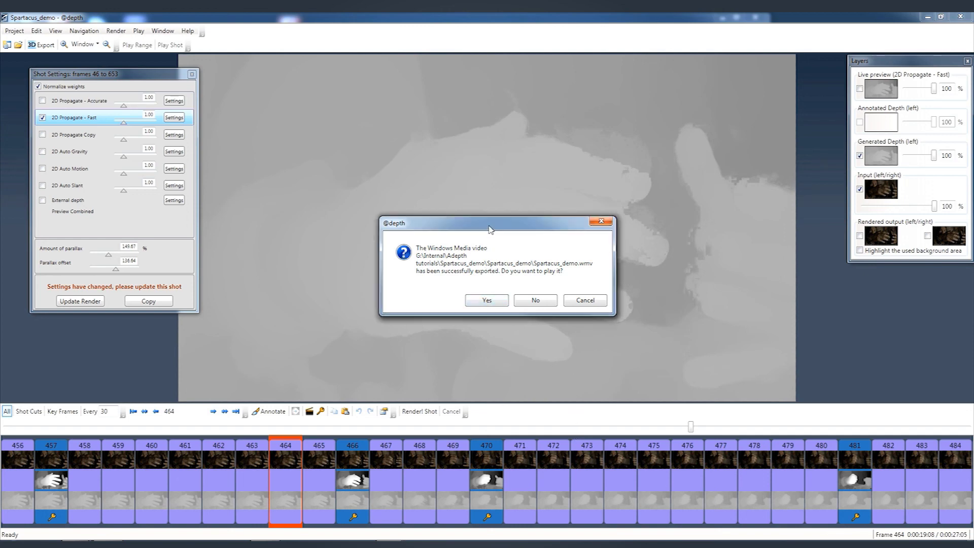
Switch to the Spartacus_demo project folder in Windows Explorer and play the exported Spartacus_demo.wmv in VLC Media Player.
{"action": "mouse_move", "coordinate": [79, 542]}
{"action": "left_click", "coordinate": [157, 502]}
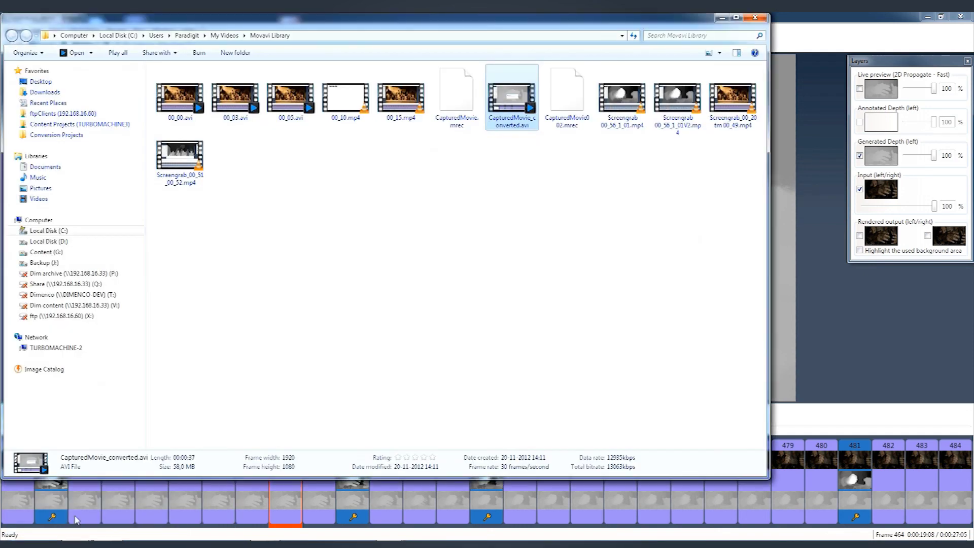
{"action": "left_click", "coordinate": [65, 490]}
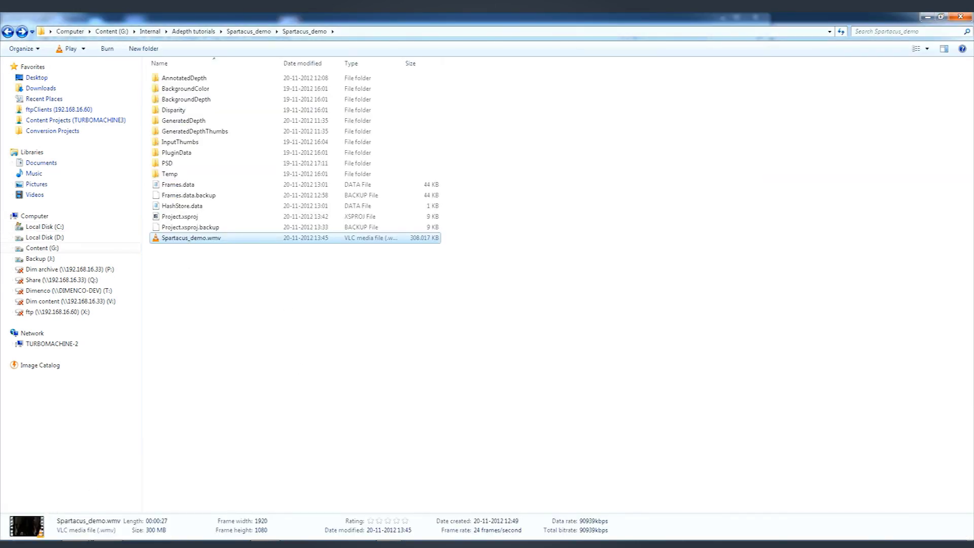
{"action": "double_click", "coordinate": [182, 242]}
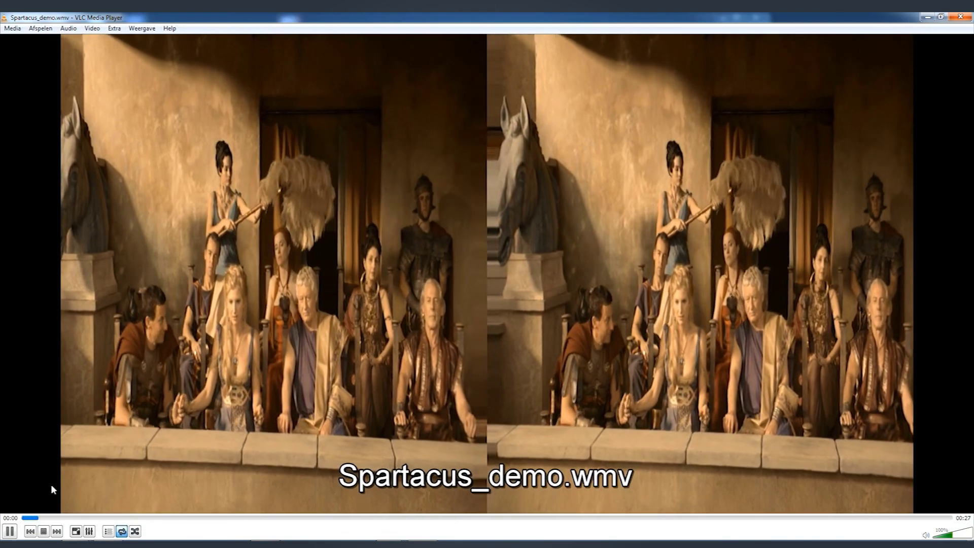